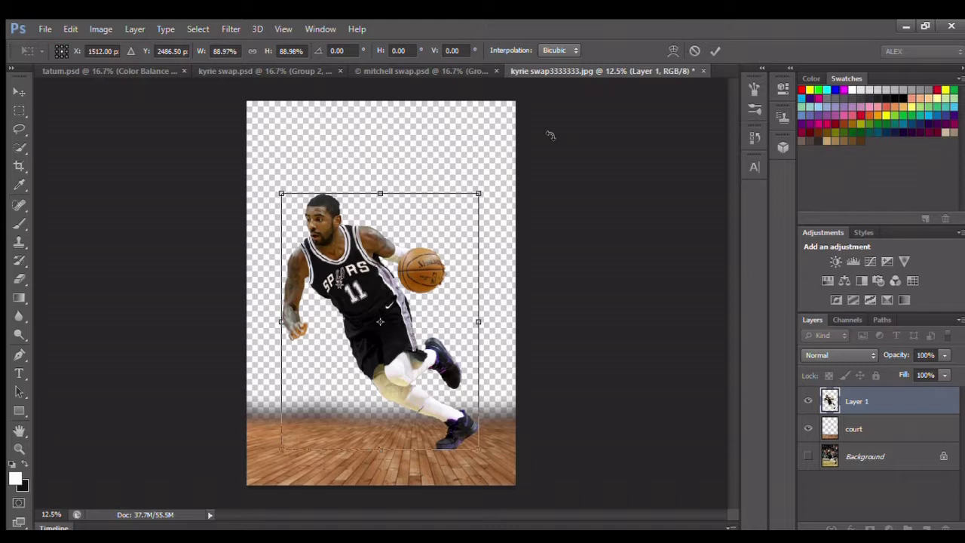
Step: Cancel the player rescale and fill a new layer above the Background with solid black
drag(478, 194, 387, 225)
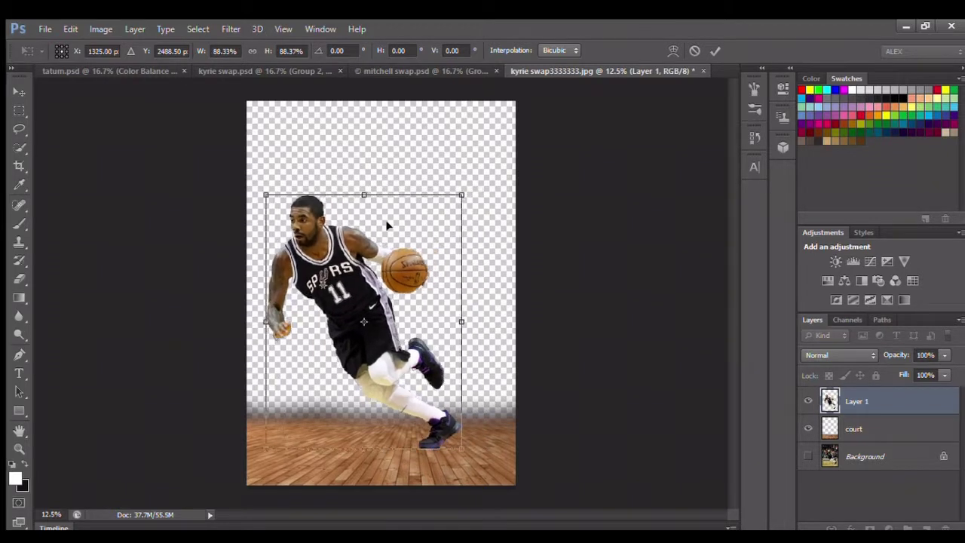
key(Escape)
click(867, 456)
key(ctrl+shift+alt+n)
key(z)
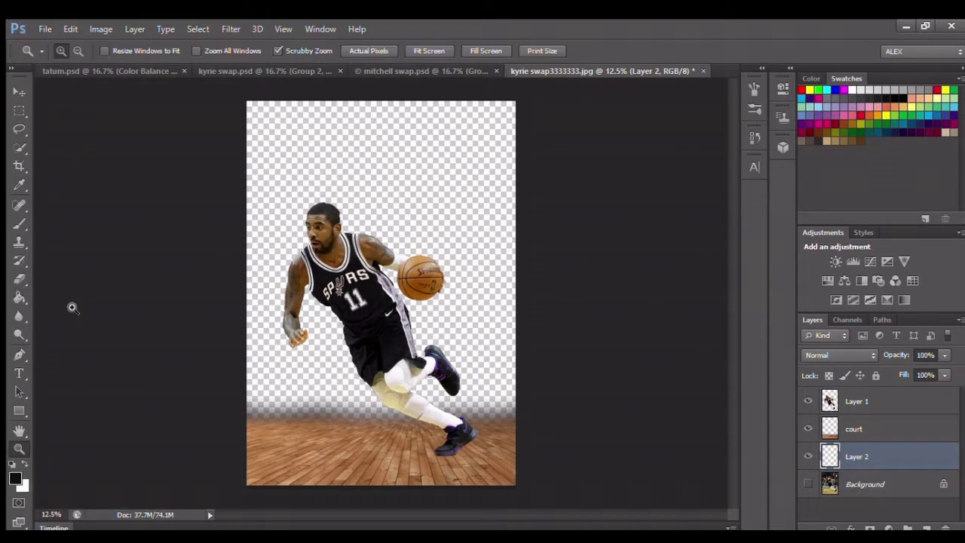
key(g)
click(384, 300)
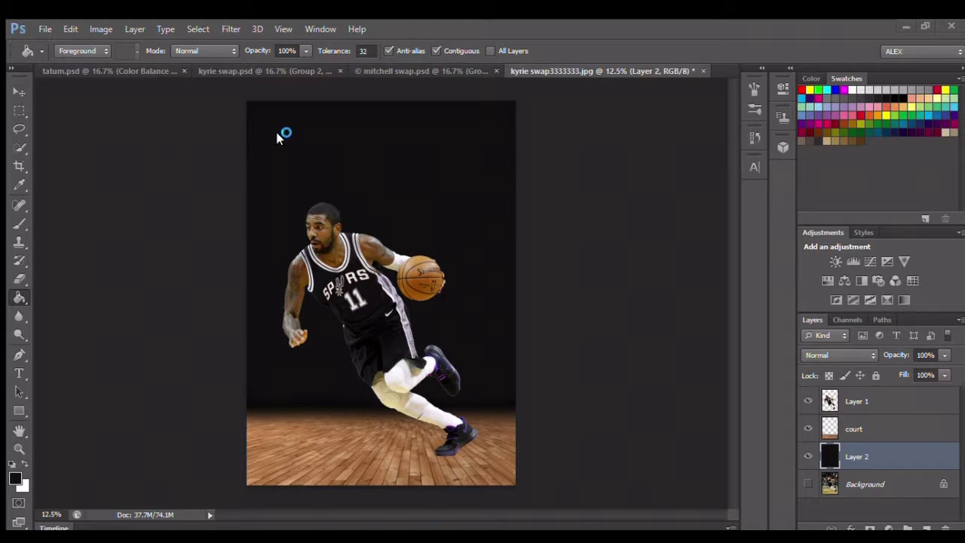
Step: Paste the volcano image and enlarge it to cover the background
key(ctrl+v)
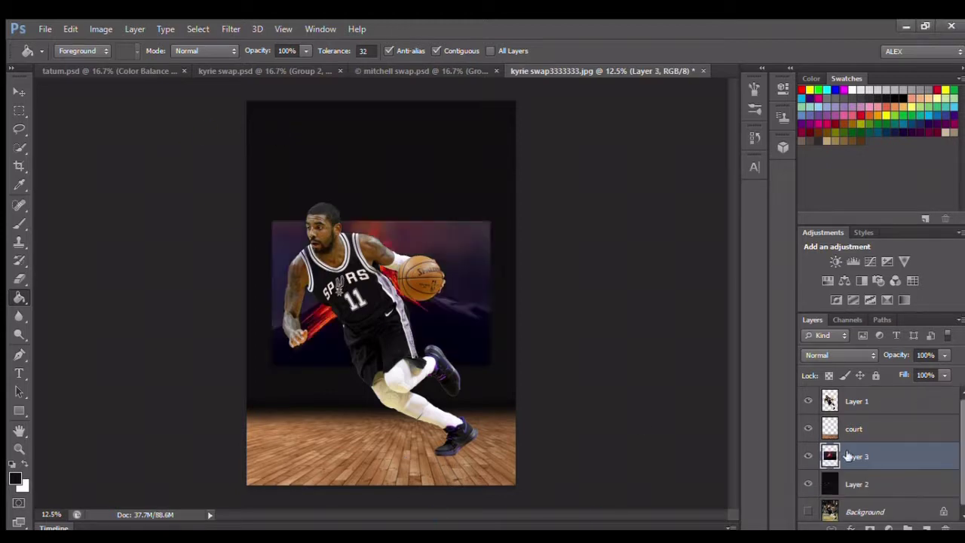
key(ctrl+t)
drag(269, 366, 177, 429)
drag(490, 222, 584, 157)
key(Return)
Step: Erase the volcano's top edge, clone the purple sky upward, and quick-select the sky
key(e)
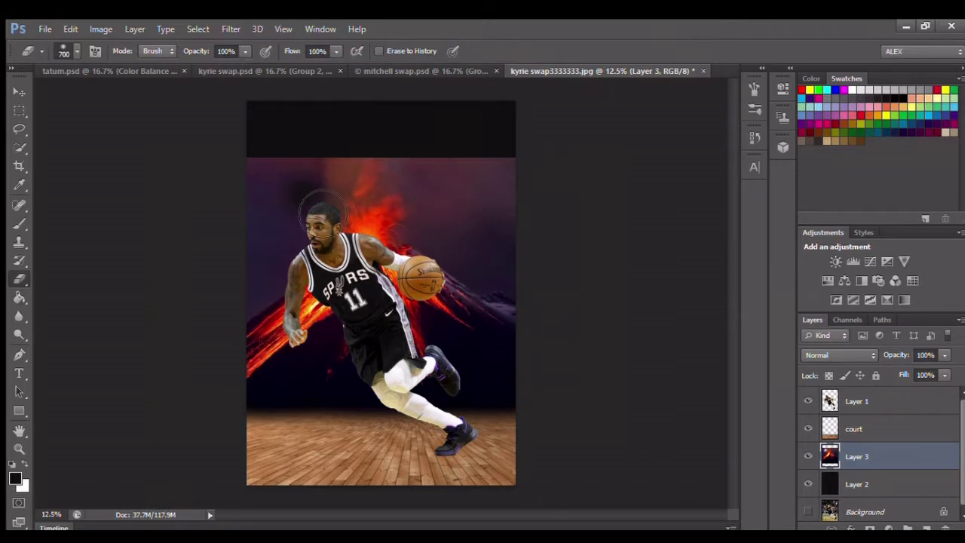
drag(256, 154, 414, 154)
click(19, 243)
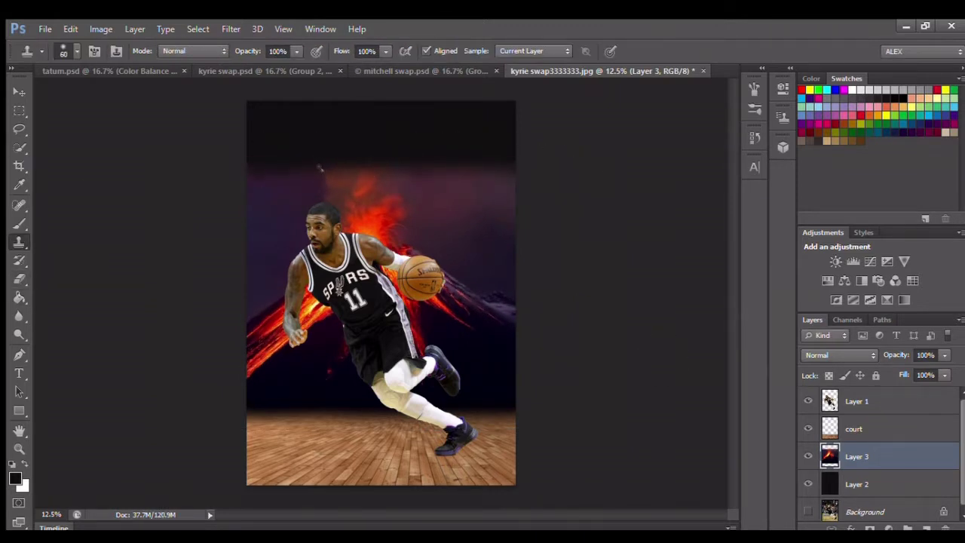
mouse_move(460, 187)
mouse_down()
mouse_move(517, 168)
mouse_move(280, 173)
mouse_move(264, 196)
mouse_move(521, 133)
mouse_move(308, 135)
mouse_move(355, 113)
mouse_move(403, 133)
mouse_move(279, 146)
mouse_move(353, 142)
mouse_up()
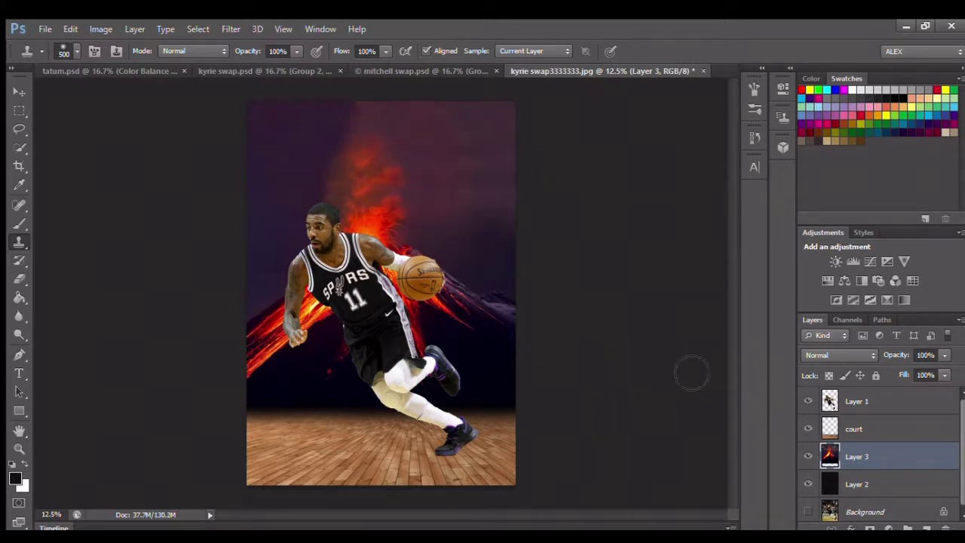
key(w)
mouse_move(264, 211)
mouse_down()
mouse_move(347, 211)
mouse_move(351, 151)
mouse_move(513, 196)
mouse_up()
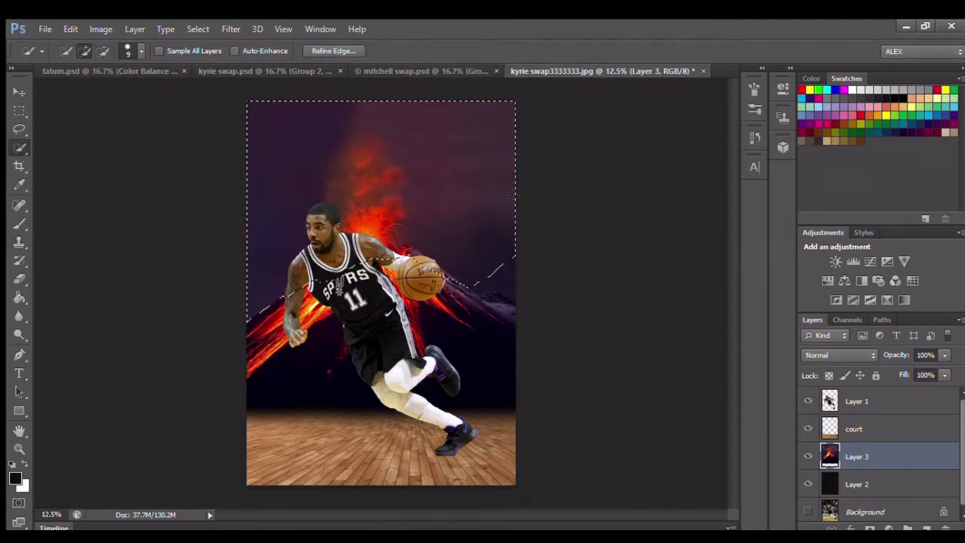
click(828, 280)
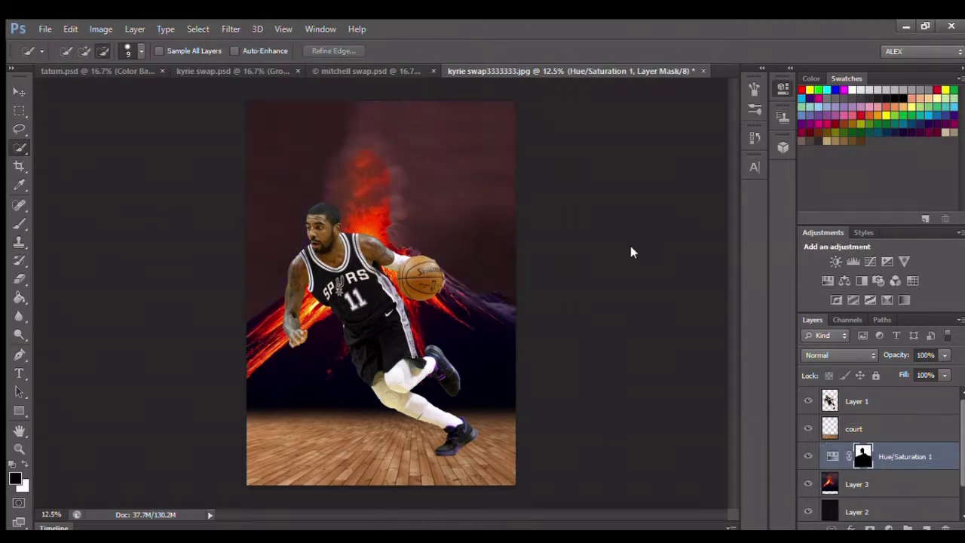
key(ctrl+alt+z)
key(ctrl+alt+z)
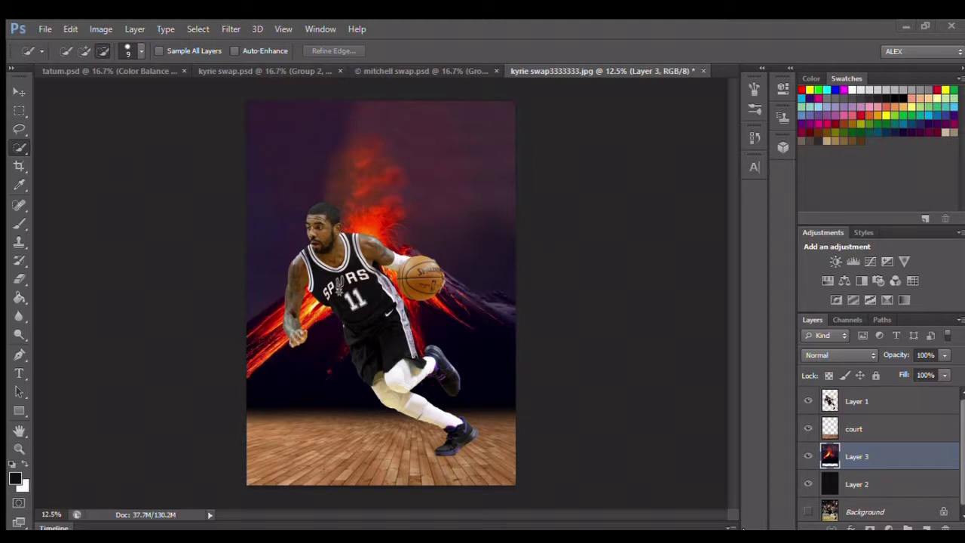
Step: Paste and position a trial cloud layer, then remove it again
key(ctrl+v)
drag(452, 332, 317, 392)
key(Return)
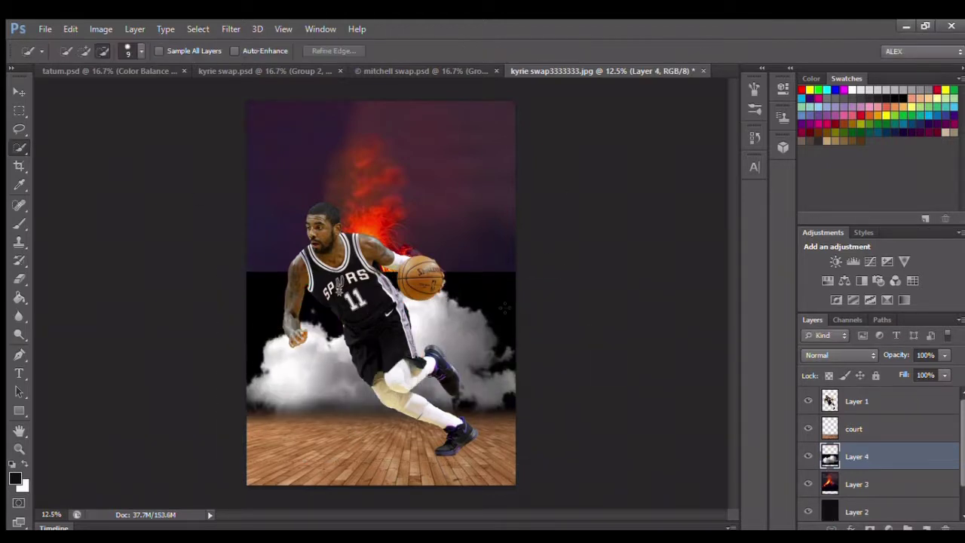
key(ctrl+t)
drag(477, 343, 594, 388)
key(Escape)
key(ctrl+alt+z)
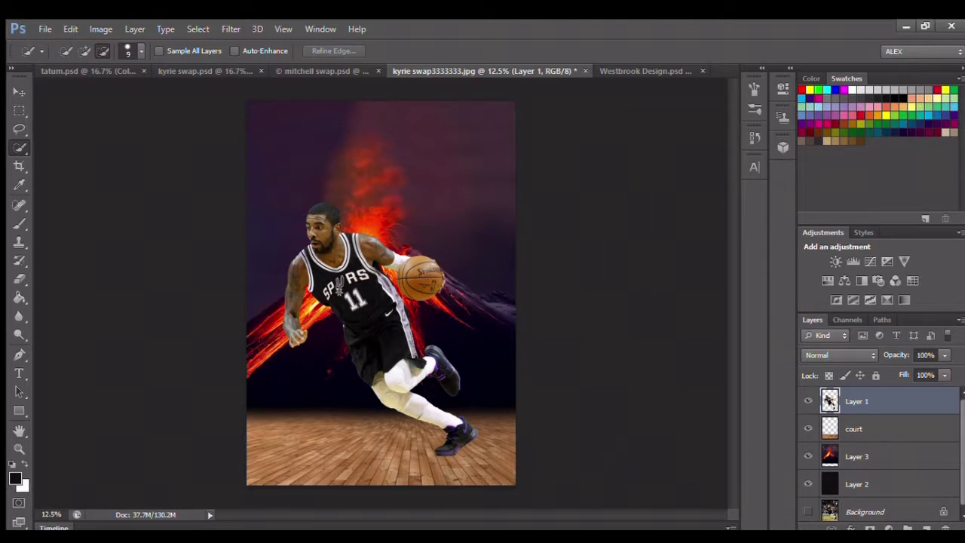
Step: Place the lightning diagonally in Screen blend mode at the canvas top-right
drag(412, 261, 621, 201)
key(Return)
key(alt+shift+s)
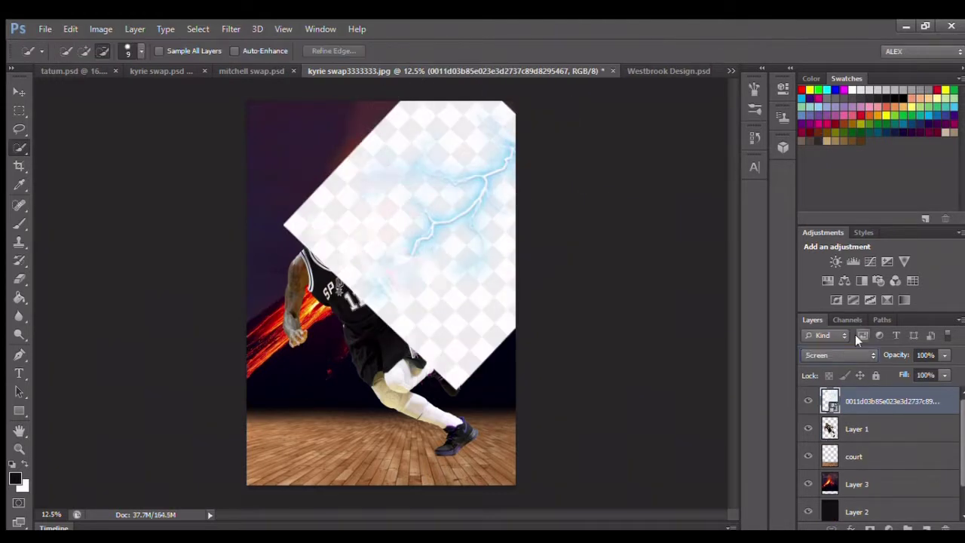
key(Delete)
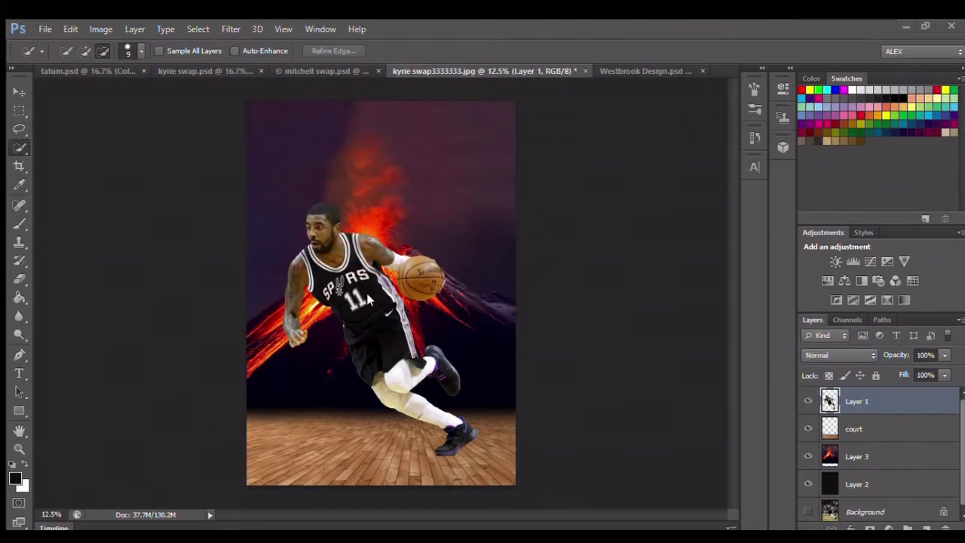
key(ctrl+z)
key(ctrl+t)
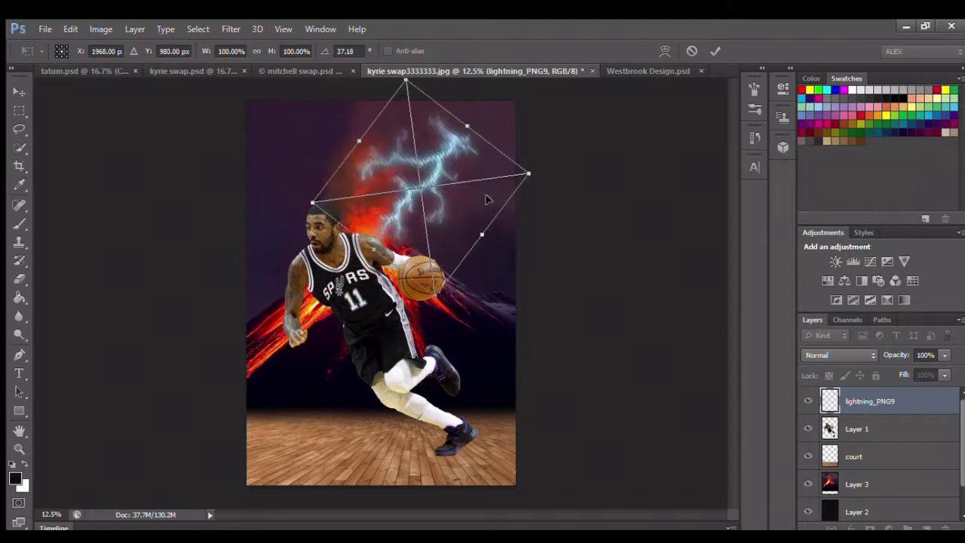
drag(386, 139, 501, 162)
key(Return)
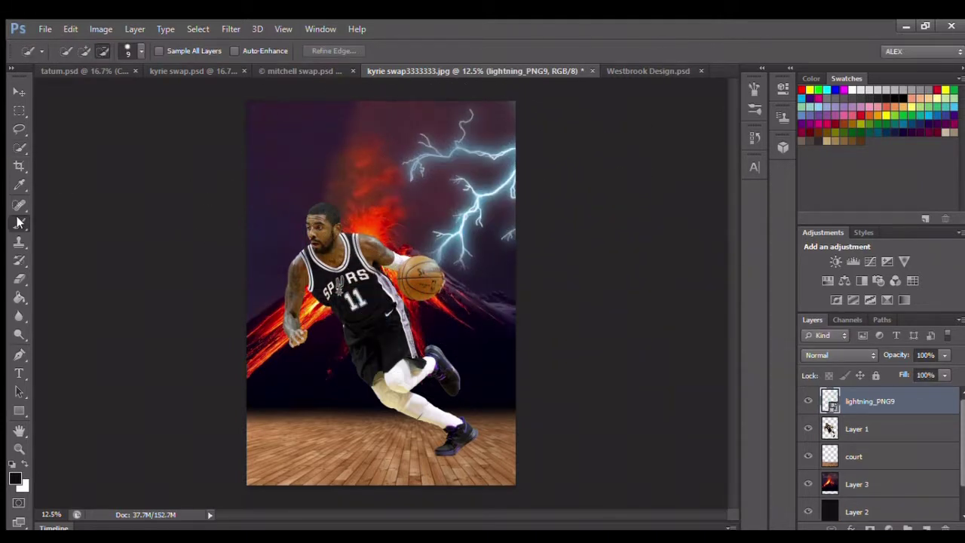
Step: Cancel a further lightning transform and switch to the Westbrook Design.psd document
key(i)
key(e)
key(ctrl+t)
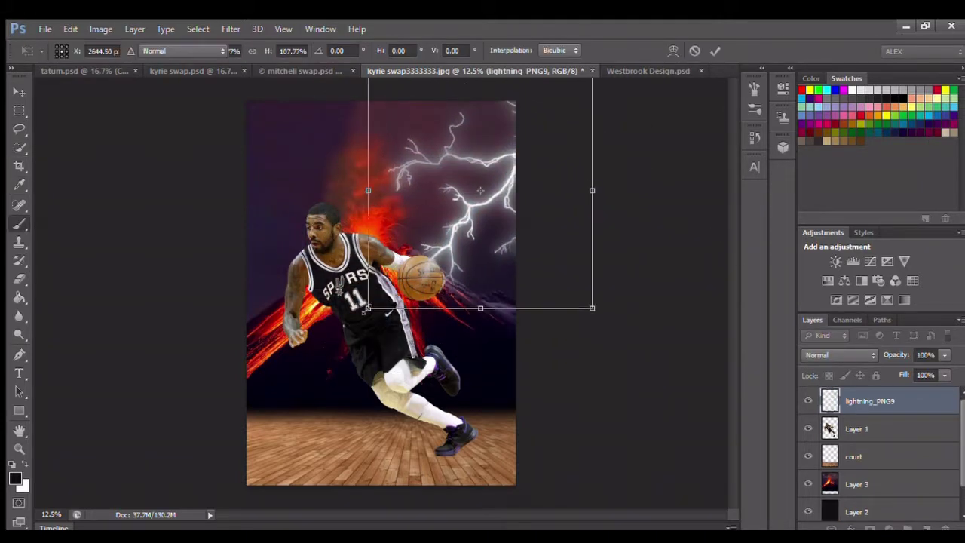
key(Escape)
click(648, 70)
scroll(811, 441, up, 1)
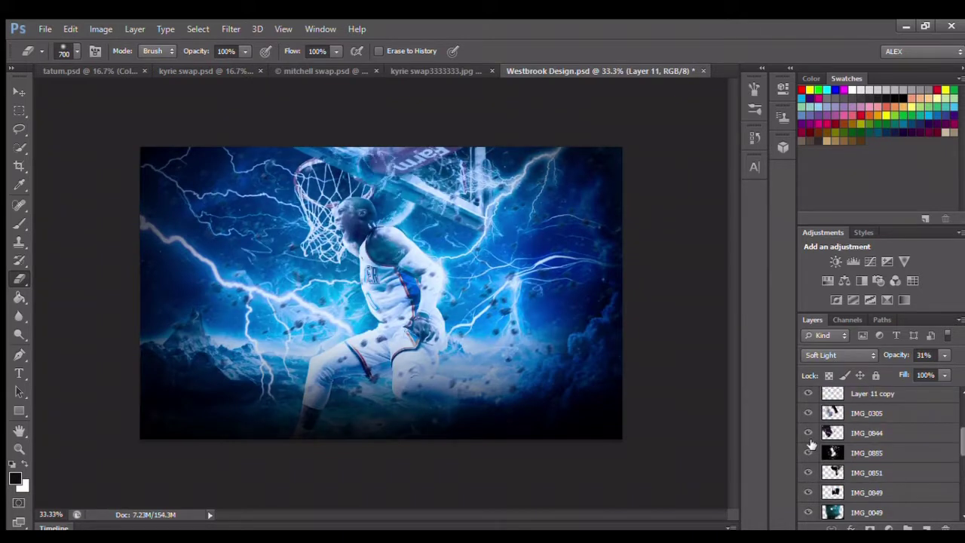
Step: Copy the IMG_0844 lightning layer into the composite and add an empty layer below the player
mouse_move(822, 435)
mouse_down()
mouse_move(637, 133)
mouse_move(448, 70)
mouse_move(287, 219)
mouse_up()
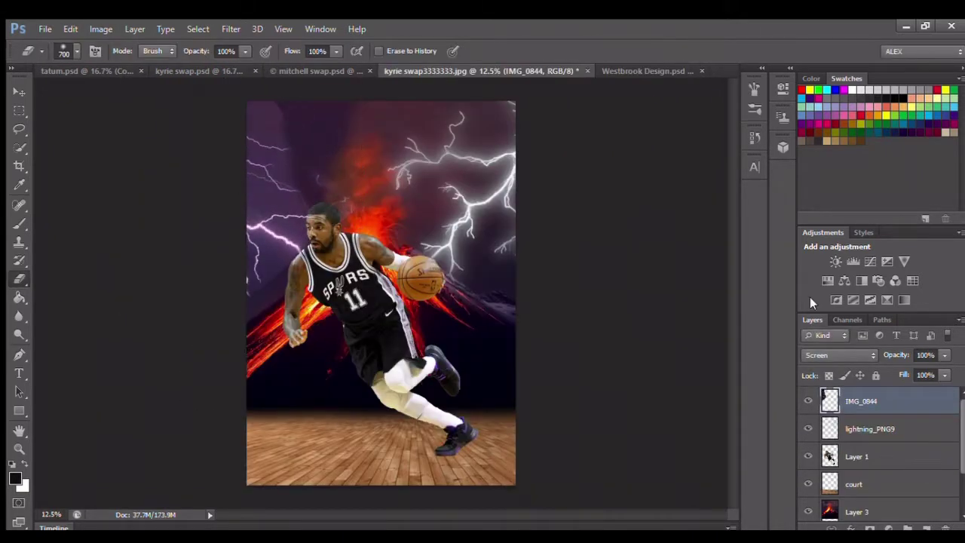
key(bracketleft)
key(bracketleft)
key(bracketleft)
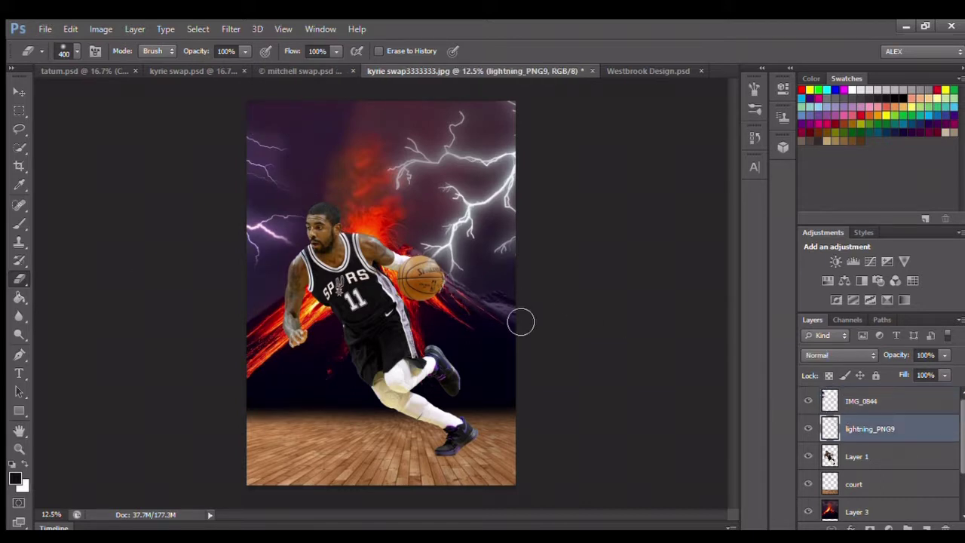
click(902, 401)
key(b)
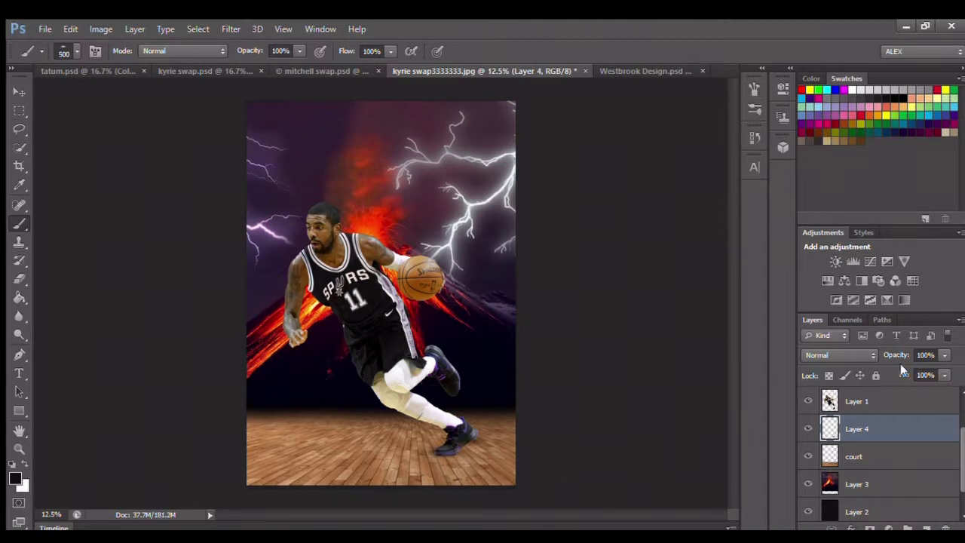
Step: Duplicate the player layer, flip it vertically and place it below his feet
drag(896, 403, 896, 438)
key(ctrl+t)
drag(515, 254, 241, 302)
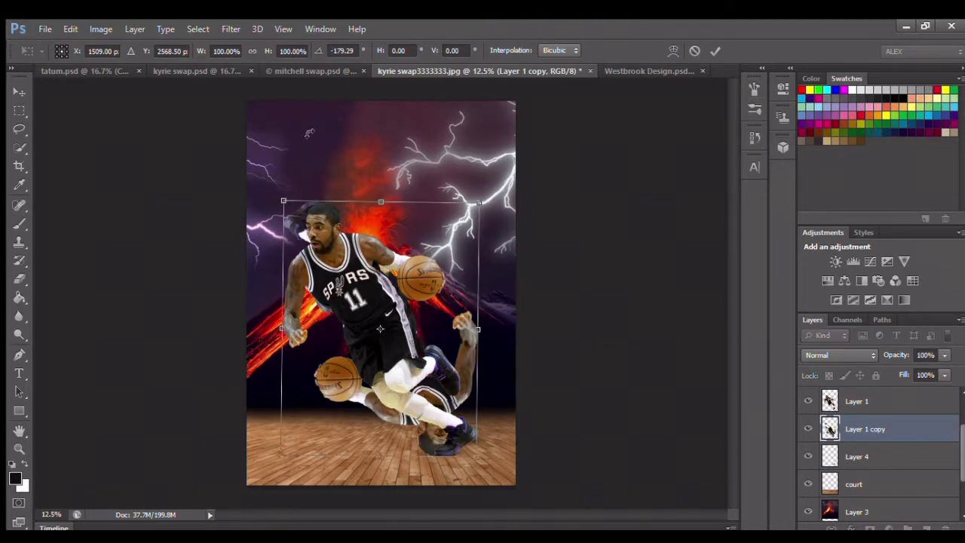
drag(377, 302, 483, 490)
drag(550, 384, 520, 226)
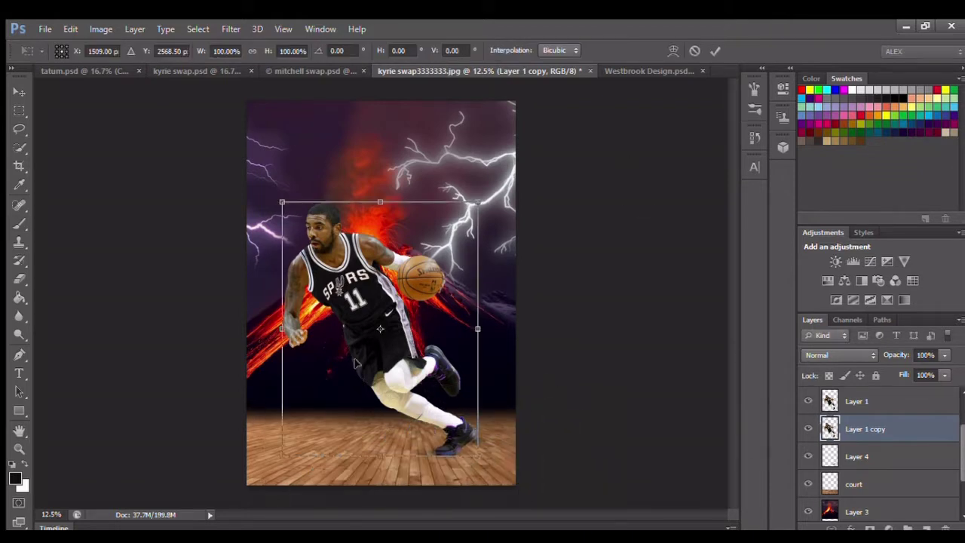
mouse_move(429, 313)
mouse_down()
mouse_move(460, 437)
mouse_move(460, 535)
mouse_up()
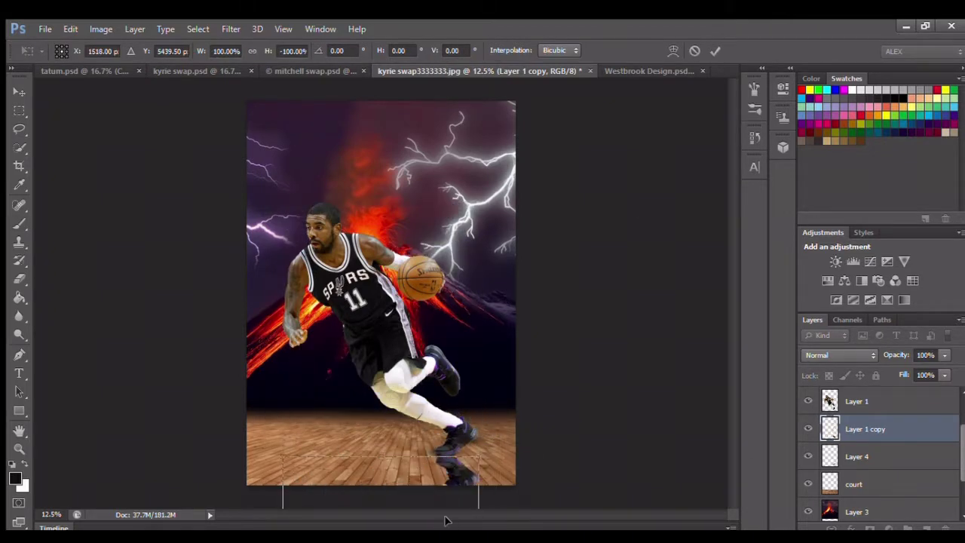
key(Return)
key(b)
Step: Lower the reflection's opacity to about 65% and reselect the player layer Layer 1
drag(943, 356, 916, 366)
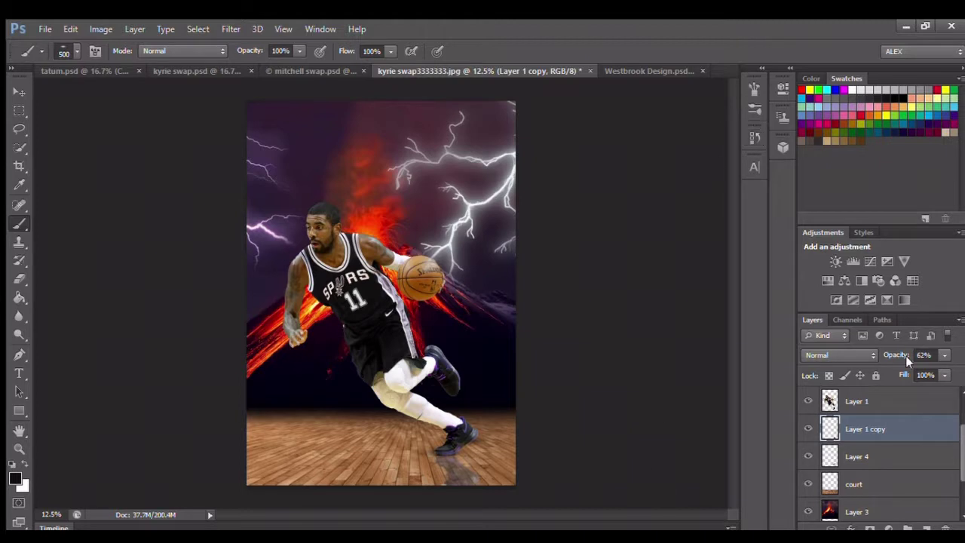
drag(906, 355, 910, 355)
scroll(889, 469, up, 2)
click(907, 456)
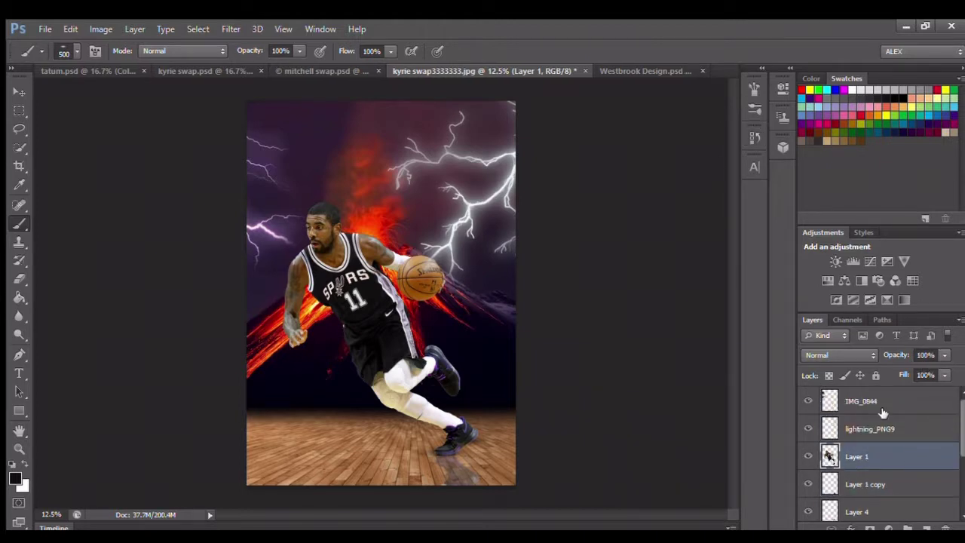
Step: Add a layer clipped to the player and paint white highlights on his thigh and knee
key(ctrl+shift+alt+n)
key(ctrl+alt+g)
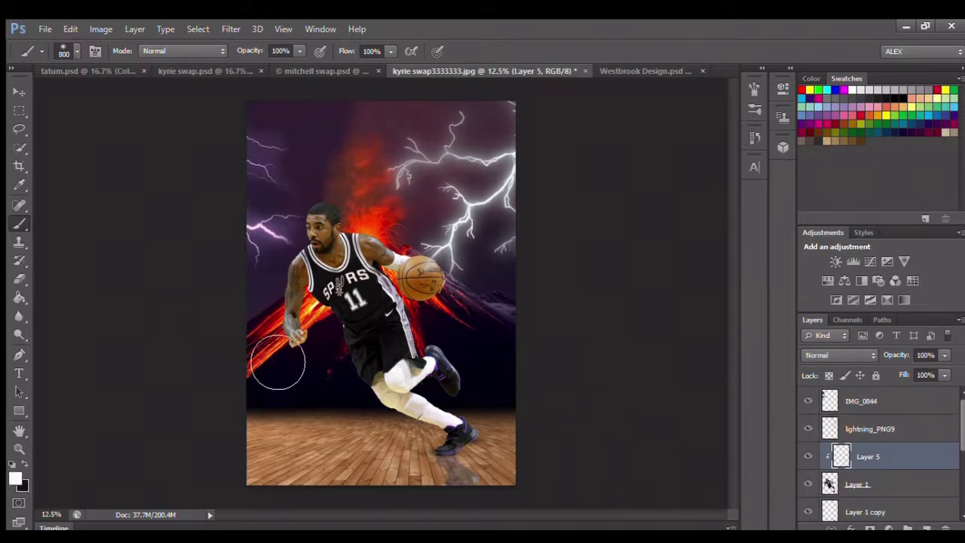
key(x)
key(bracketleft)
key(bracketleft)
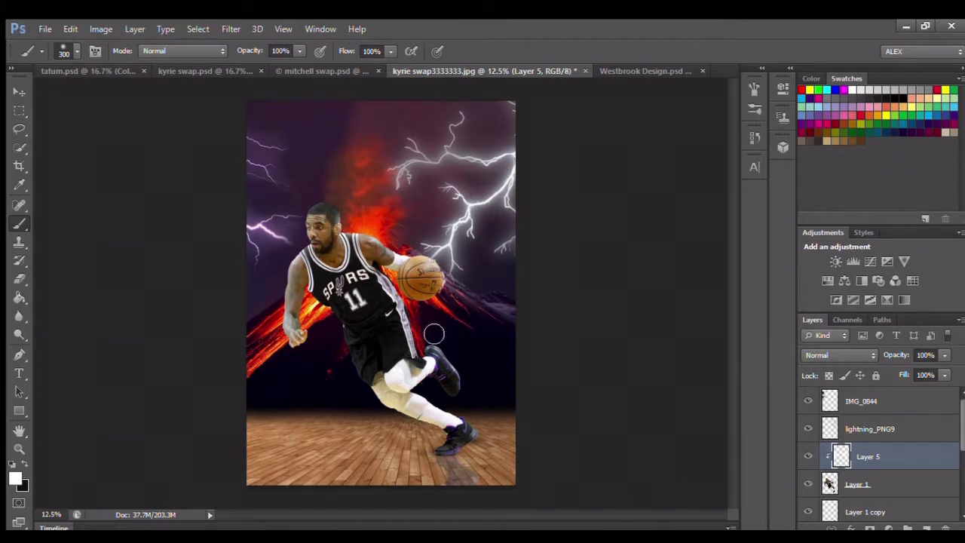
drag(350, 355, 402, 421)
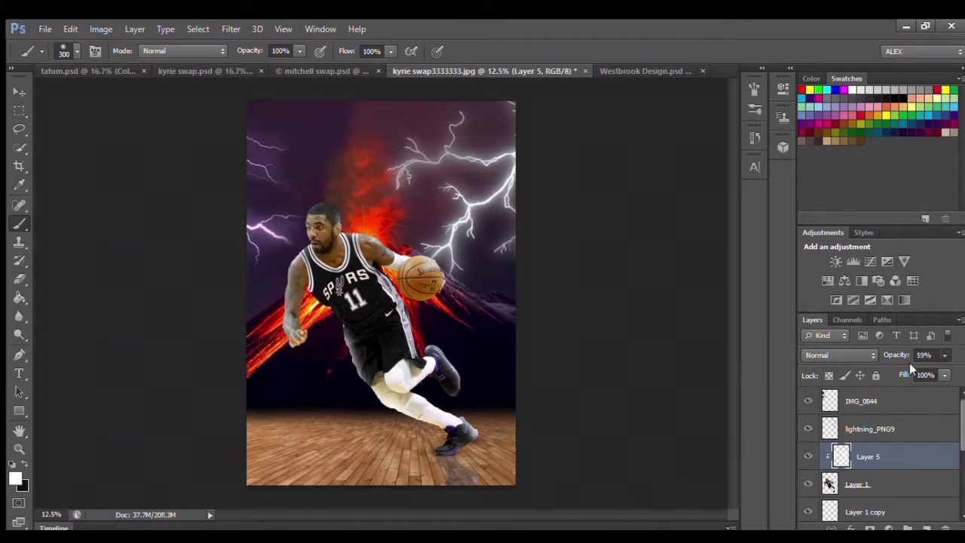
Step: Zoom in on the player and set a smaller brush at 55% strength
key(bracketright)
key(bracketright)
key(bracketright)
key(ctrl+plus)
key(ctrl+plus)
key(ctrl+plus)
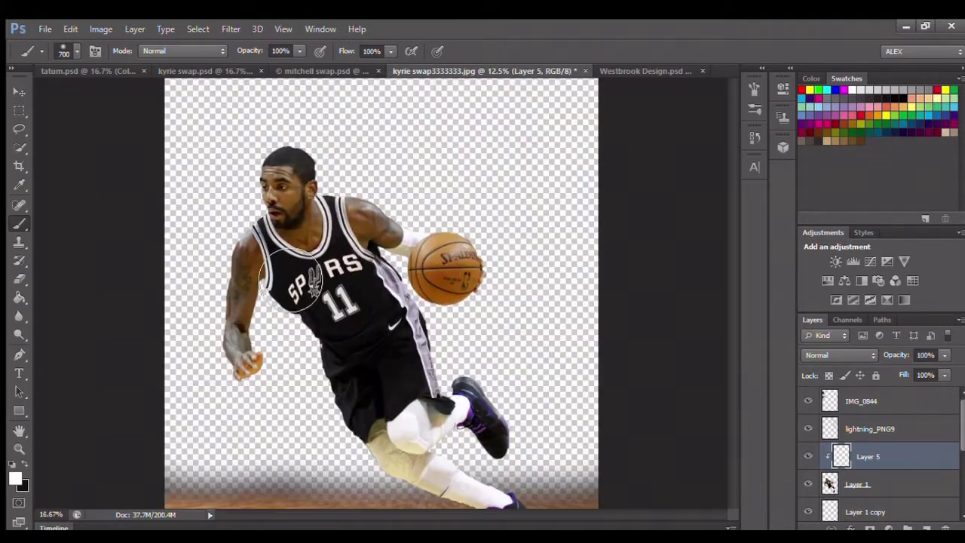
key(bracketleft)
key(bracketleft)
key(bracketleft)
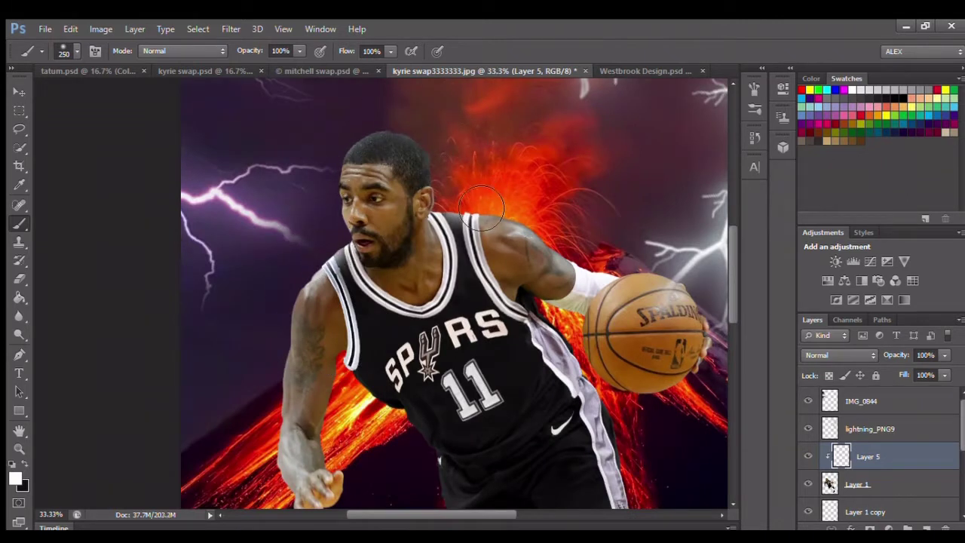
scroll(626, 301, down, 3)
scroll(626, 301, right, 3)
scroll(588, 411, down, 2)
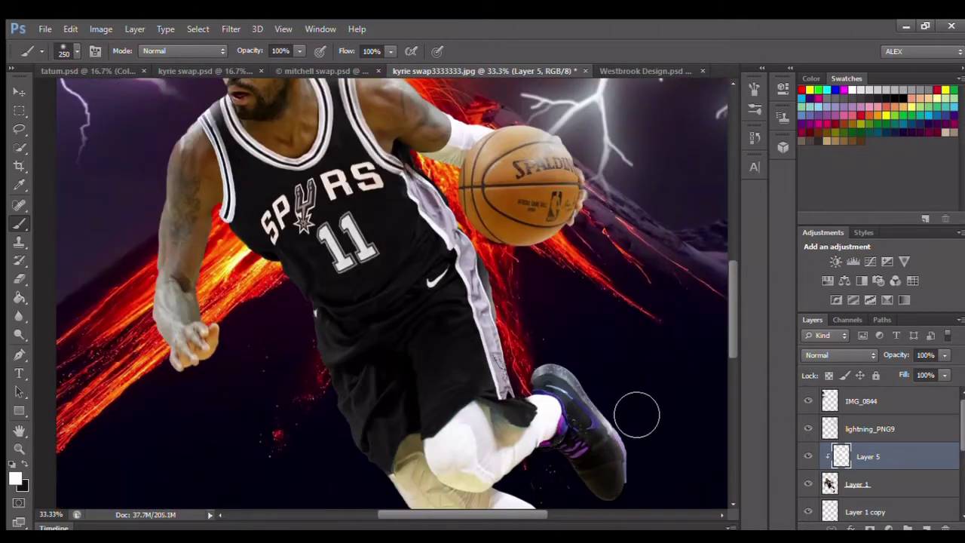
scroll(641, 392, down, 7)
scroll(490, 317, up, 3)
key(5)
key(5)
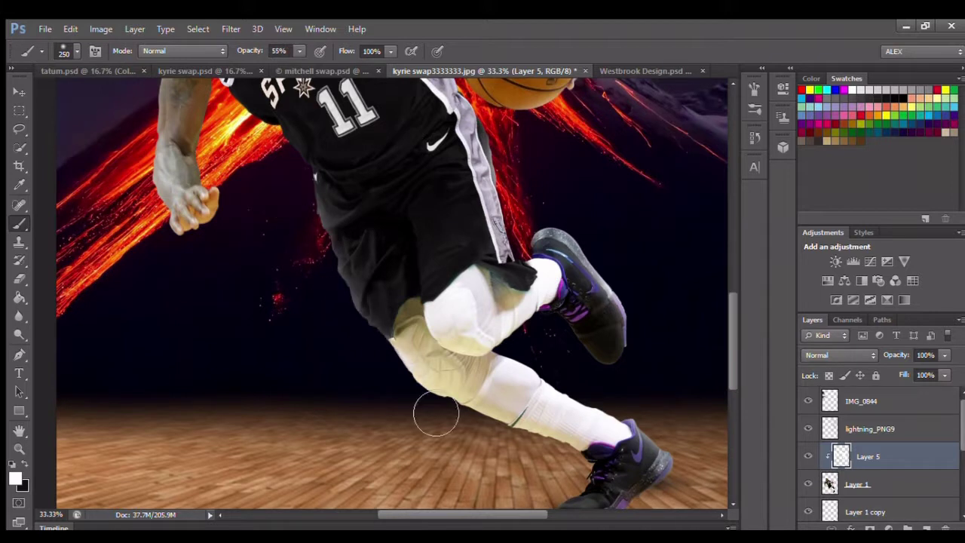
scroll(189, 314, down, 3)
scroll(563, 453, up, 6)
scroll(563, 452, left, 3)
scroll(297, 155, up, 3)
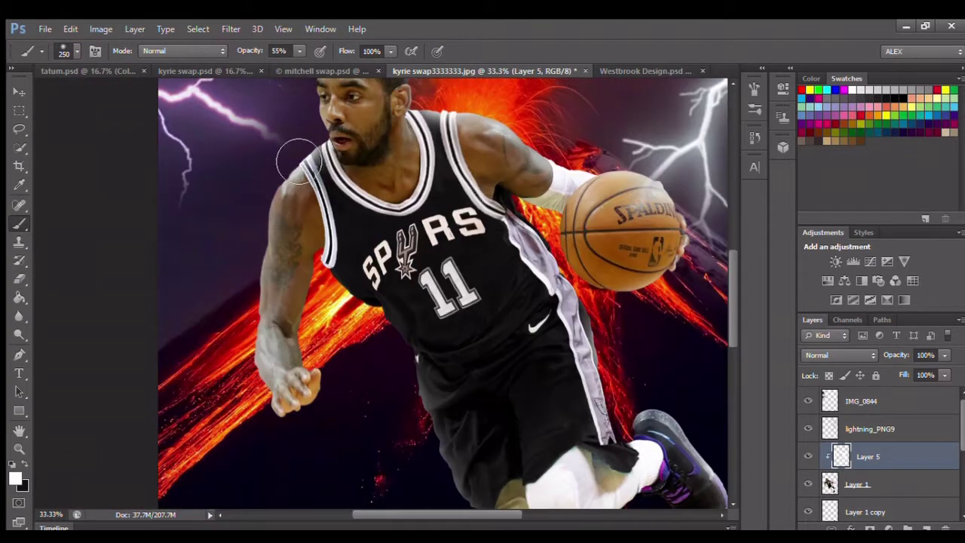
scroll(404, 327, down, 3)
Step: Paint dark shading on the jersey, shorts and legs at 39% layer opacity, then add a gradient map
key(ctrl+minus)
key(ctrl+minus)
key(ctrl+minus)
ctrl+click(907, 528)
key(bracketright)
key(bracketright)
key(bracketright)
drag(332, 256, 377, 332)
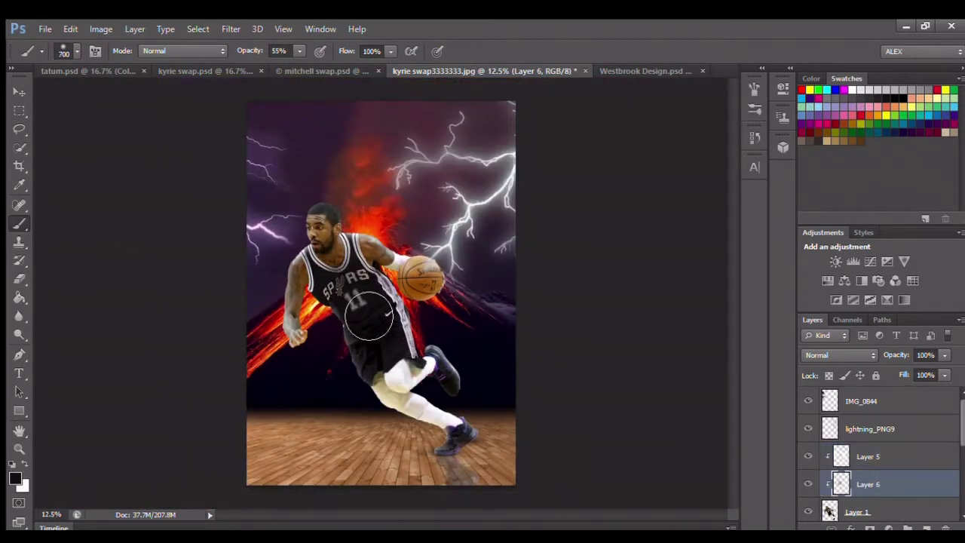
key(7)
key(6)
key(bracketleft)
mouse_move(339, 256)
mouse_down()
mouse_move(411, 392)
mouse_move(445, 413)
mouse_up()
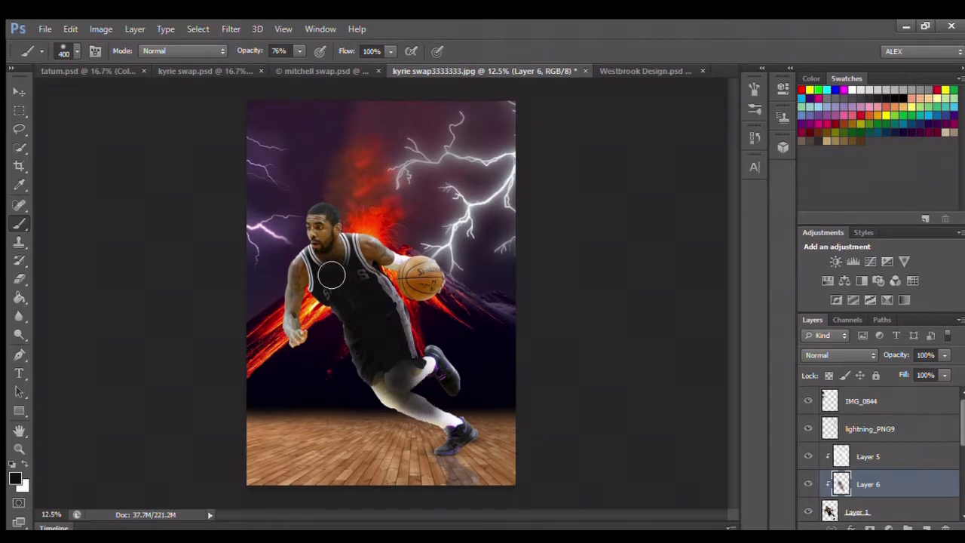
drag(944, 354, 916, 369)
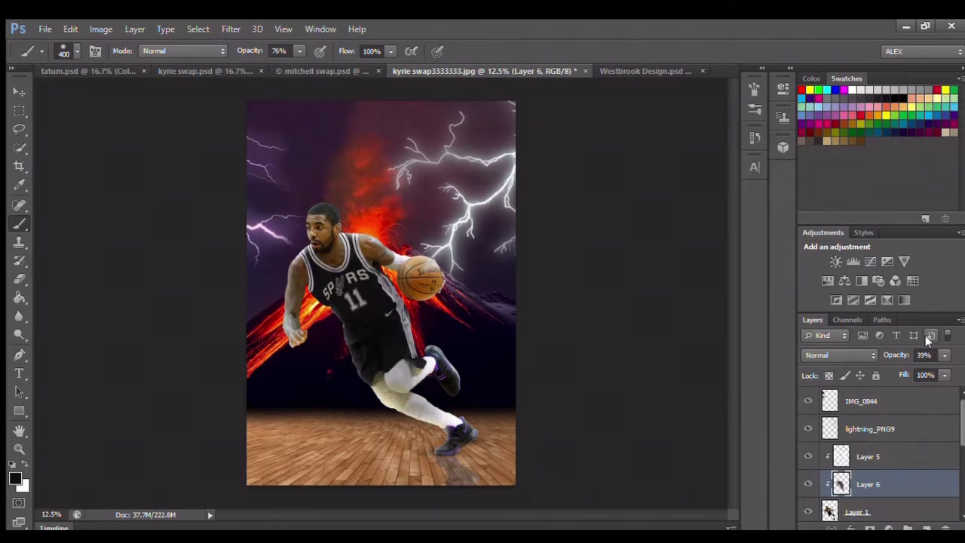
key(alt+bracketright)
click(922, 408)
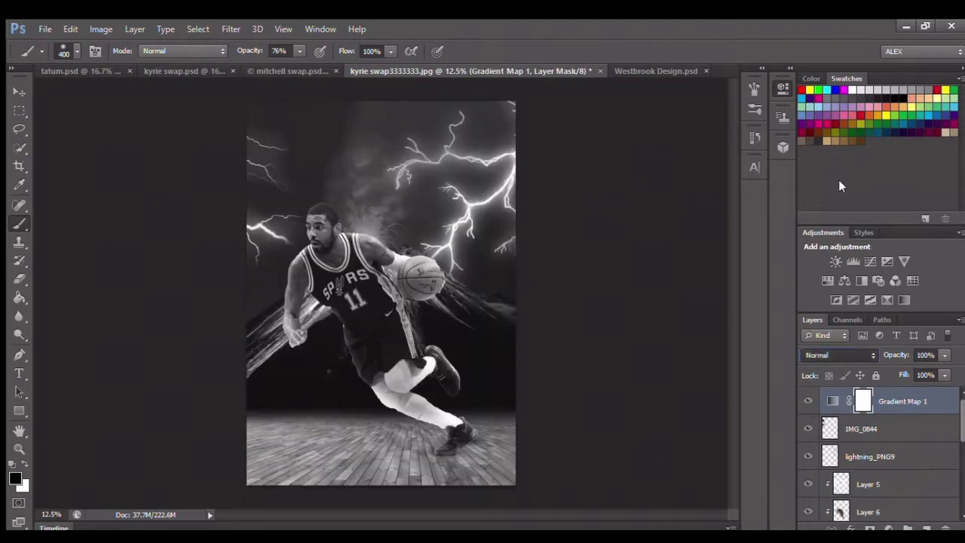
Step: Hide the lightning layers and add Curves, Photo Filter, Invert and a duplicated Color Lookup
drag(809, 428, 811, 455)
click(853, 261)
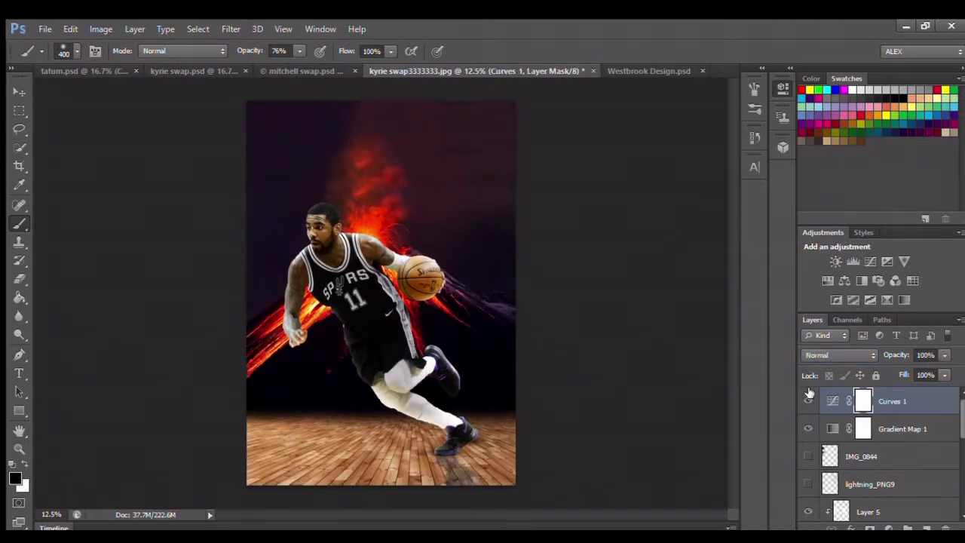
click(895, 281)
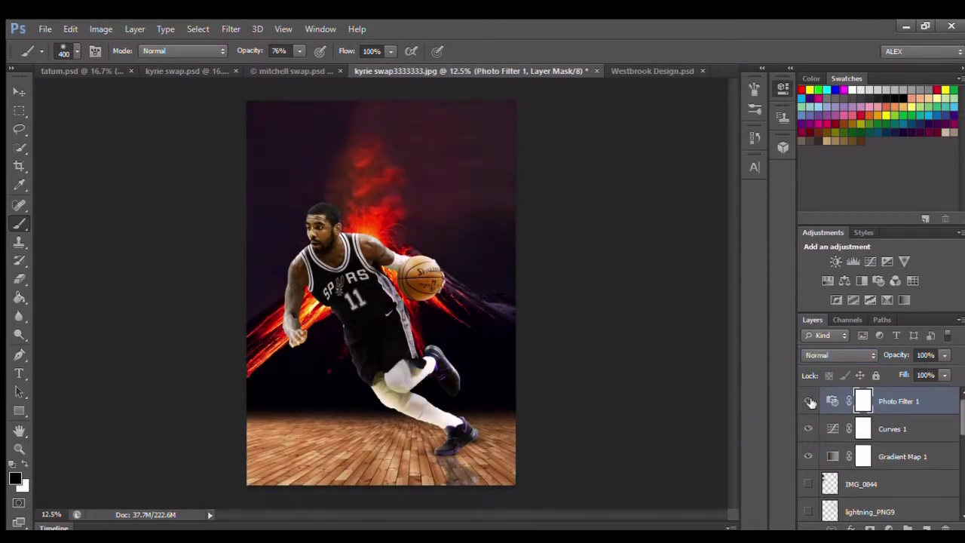
click(837, 299)
click(840, 354)
click(913, 281)
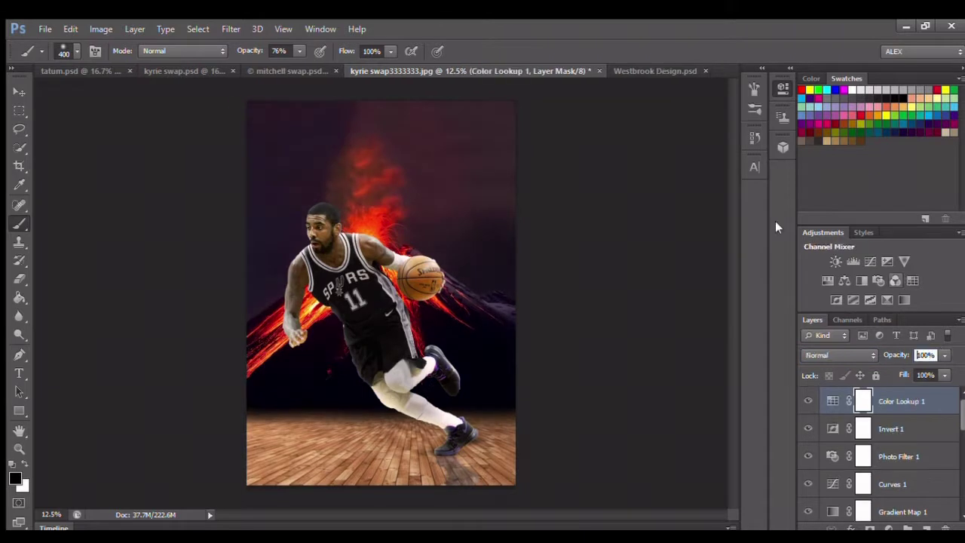
key(ctrl+j)
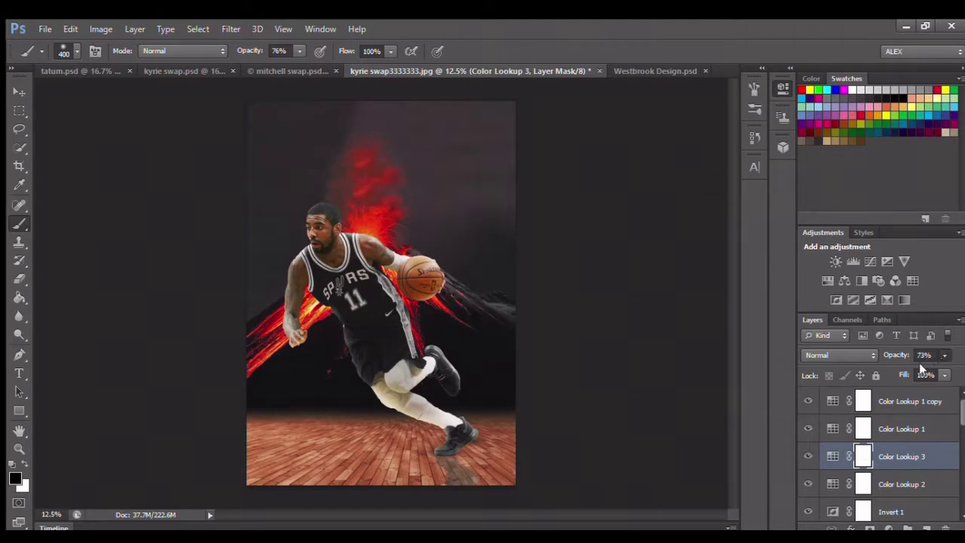
Step: Add a cooler Color Lookup, a second Photo Filter, Vibrance, and a Soft Light gradient map at 41%
click(912, 280)
click(895, 280)
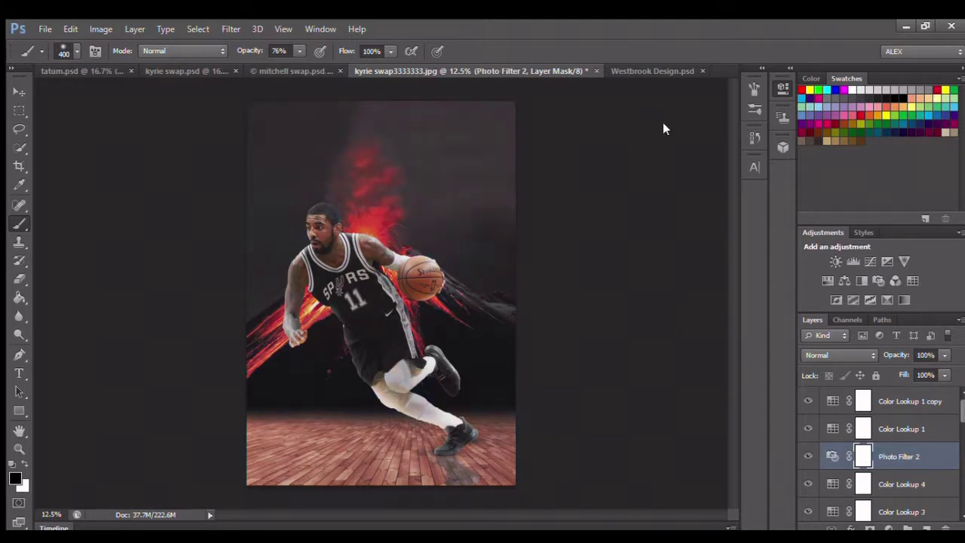
click(904, 261)
click(853, 299)
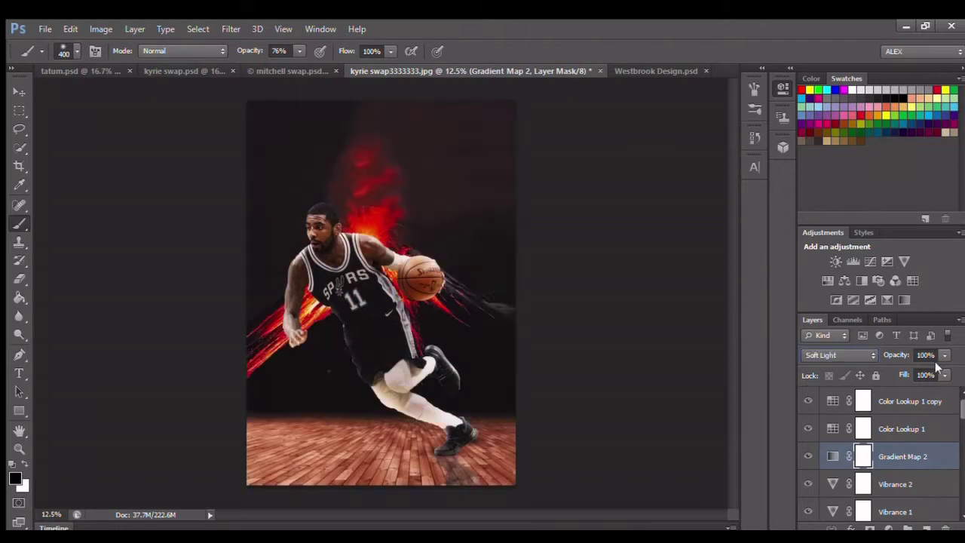
key(i)
key(4)
key(1)
key(b)
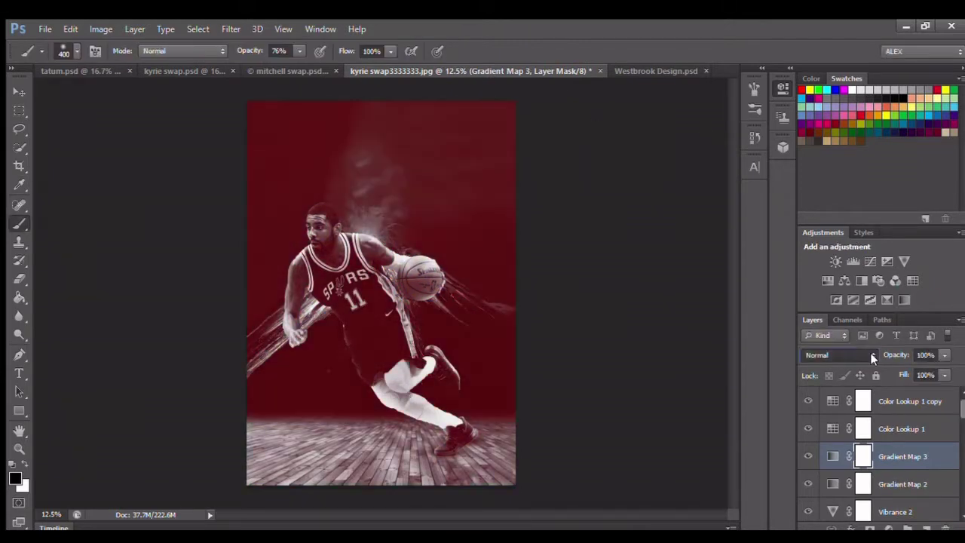
key(shift+alt+f)
Step: Add a channel mixer and a reddening Color Lookup, discarding the orange-tinted lookup
click(895, 281)
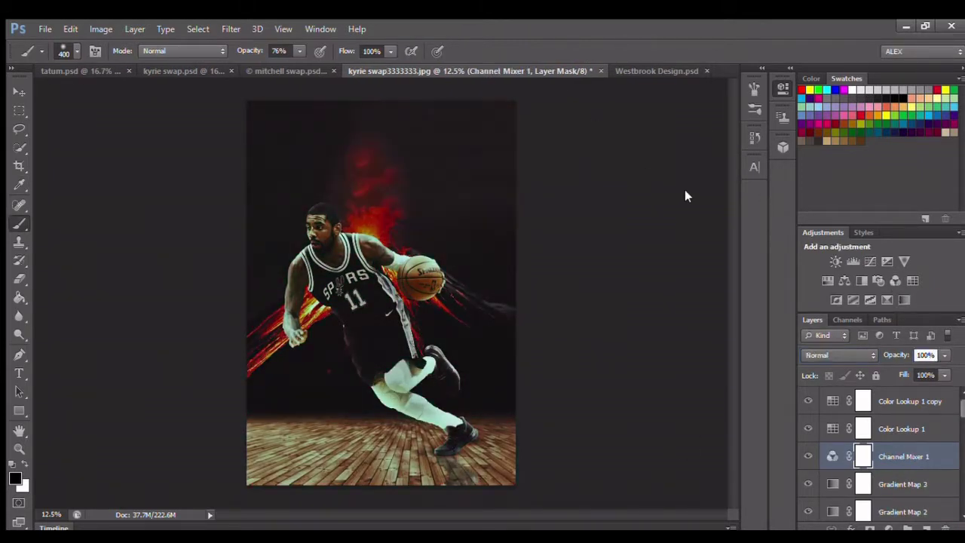
click(902, 401)
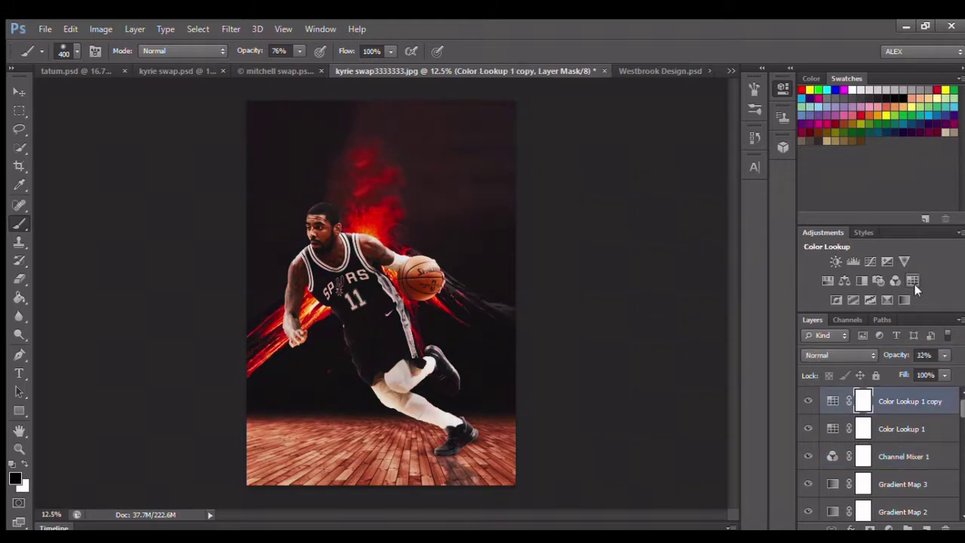
click(912, 281)
click(913, 281)
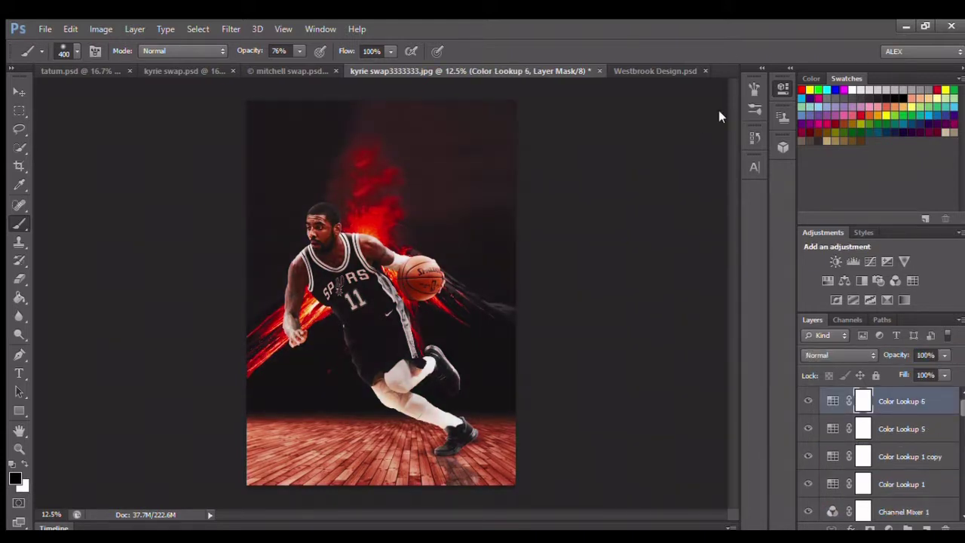
key(ctrl+z)
Step: Add Color Balance at 29%, a Soft Light Posterize and Curves at 63%, then select Group 1
click(862, 280)
click(938, 355)
scroll(937, 355, down, 9)
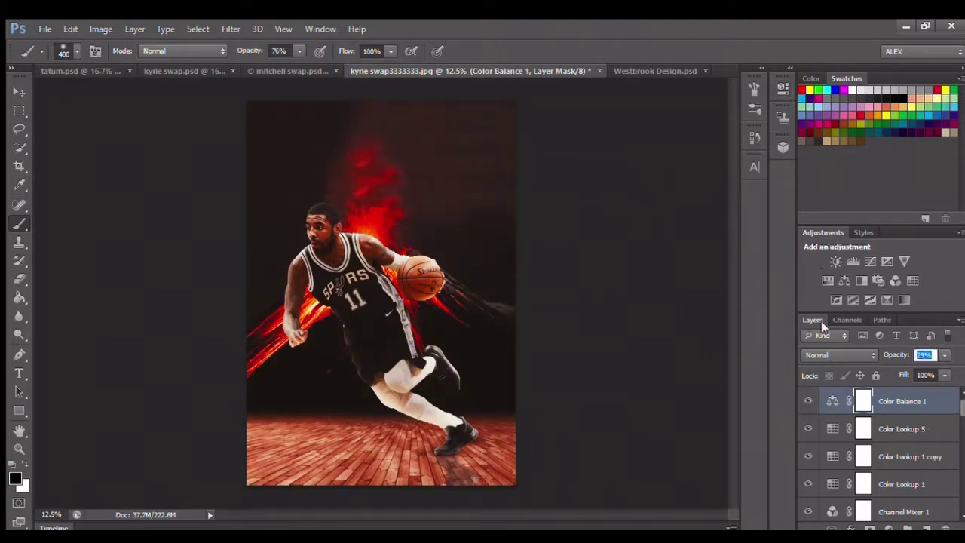
click(853, 300)
scroll(837, 354, down, 13)
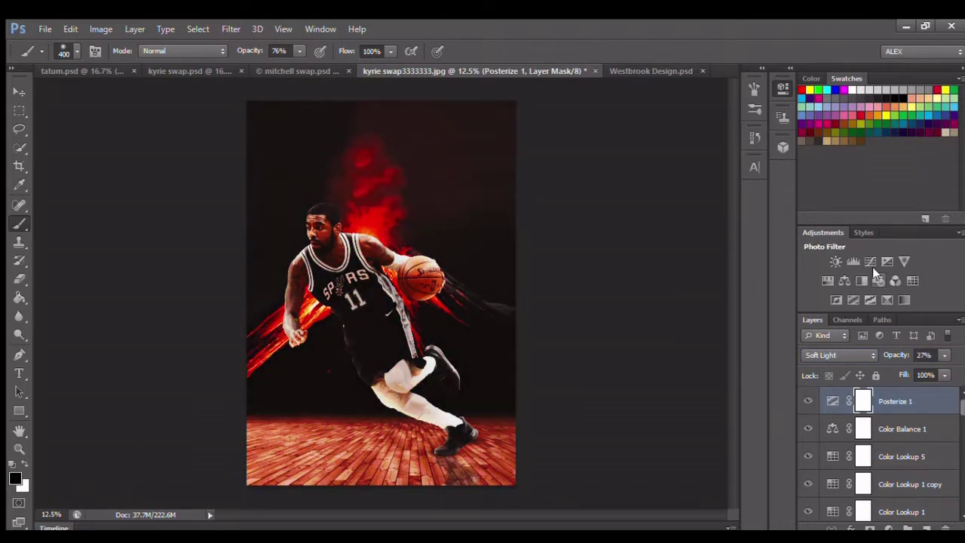
click(871, 262)
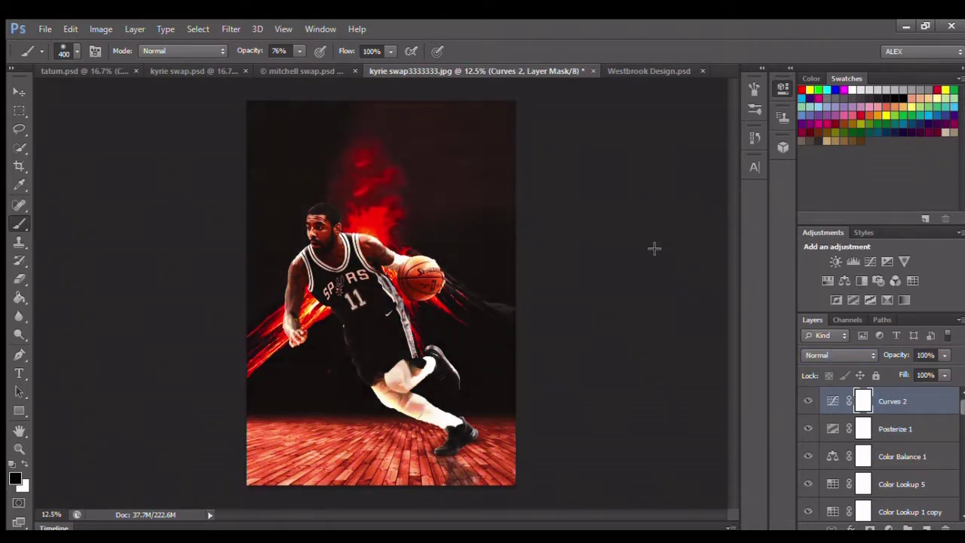
click(926, 355)
scroll(926, 355, down, 20)
scroll(910, 397, down, 3)
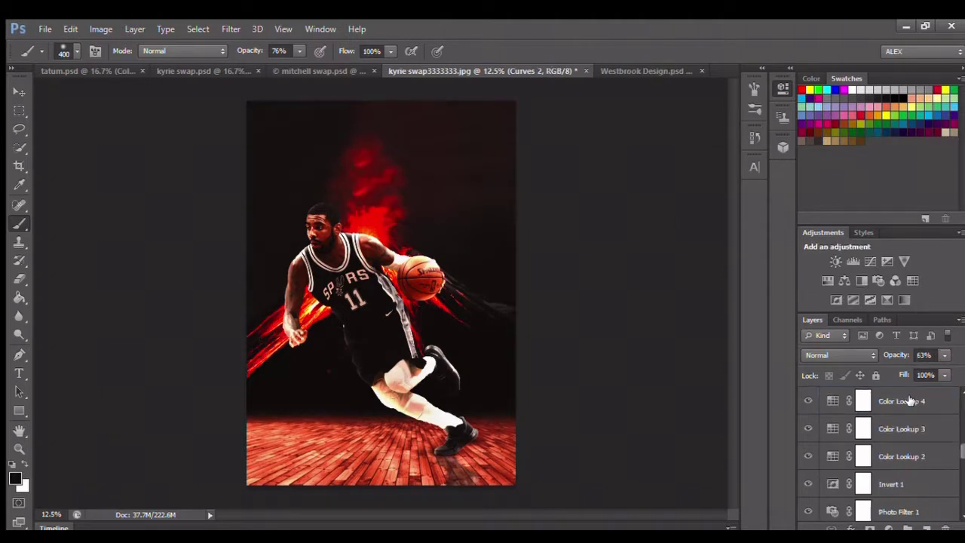
click(808, 396)
scroll(835, 472, down, 3)
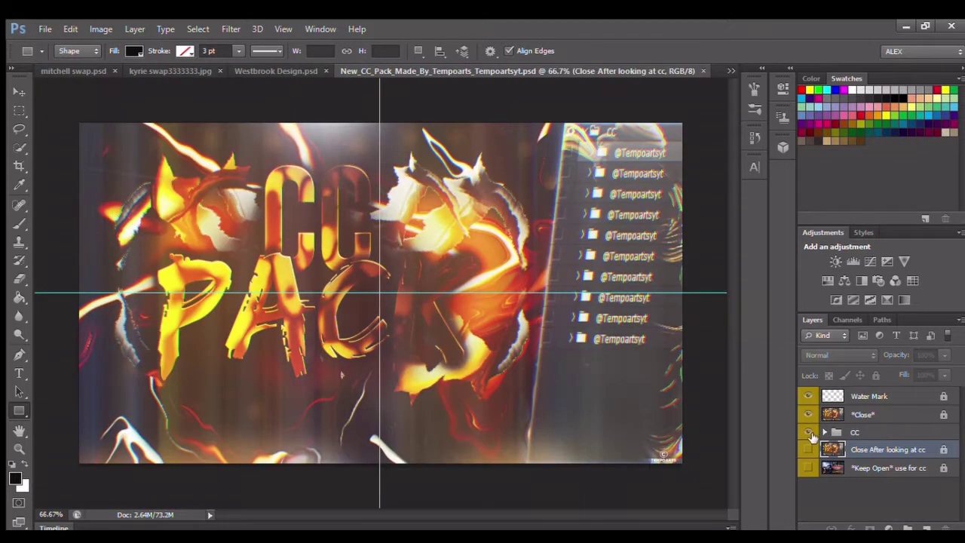
scroll(830, 448, down, 3)
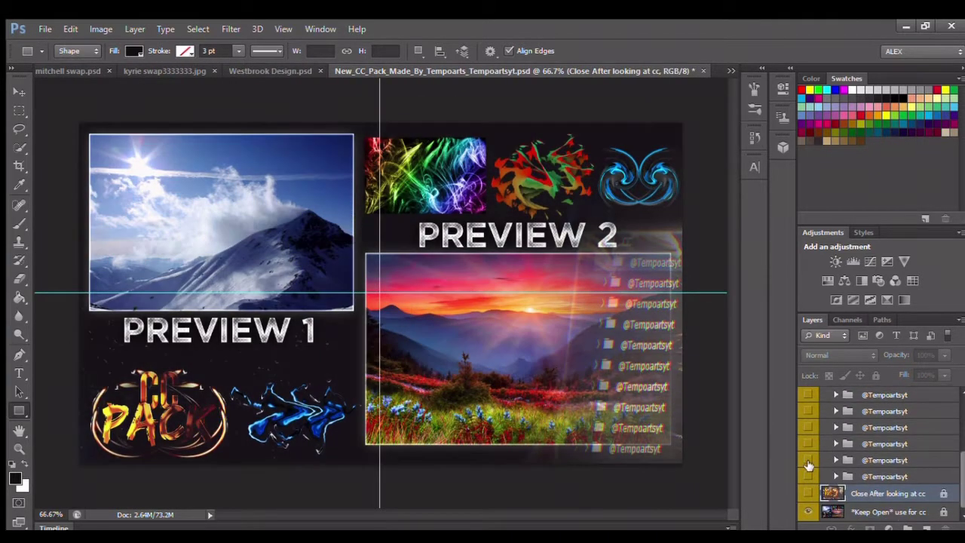
click(867, 441)
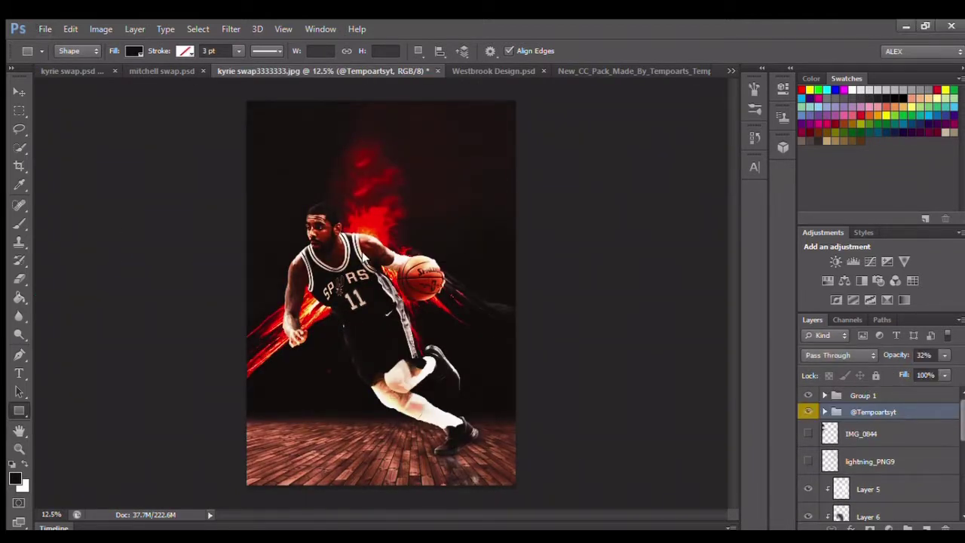
Step: Place a white image over the artwork, then delete the unwanted layer
drag(582, 119, 646, 359)
key(Return)
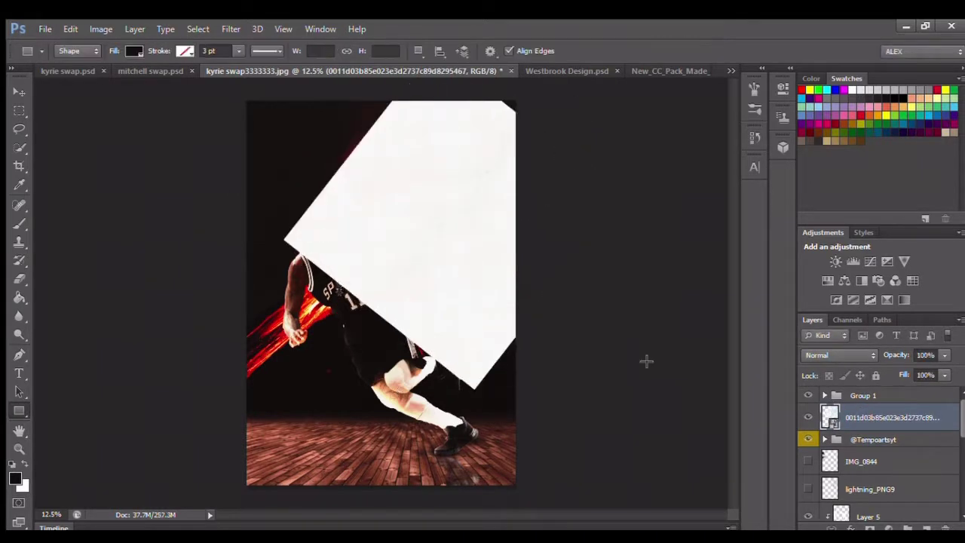
key(ctrl+bracketleft)
key(Delete)
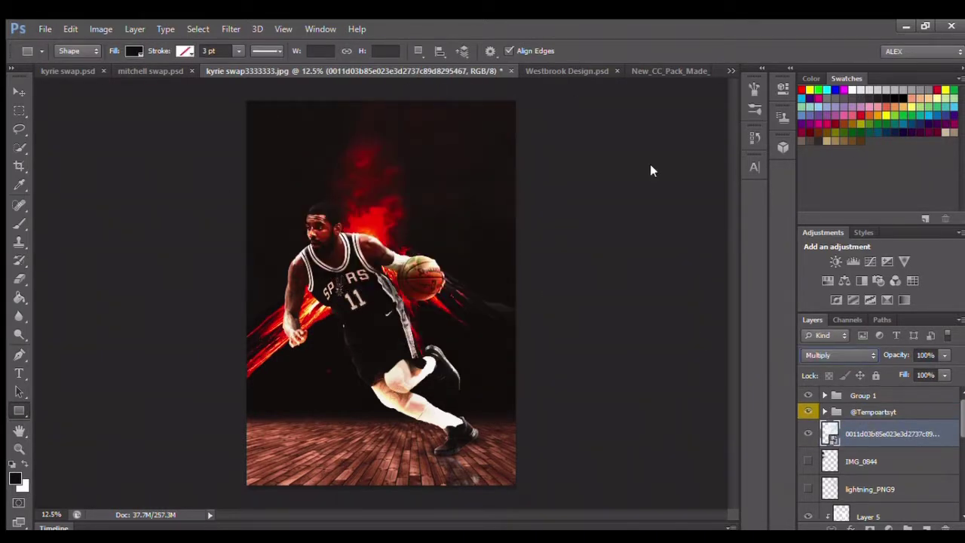
Step: Bring the IMG_0844 lightning into Kyrie and rotate it along the left edge, erasing with a 400 brush
click(483, 70)
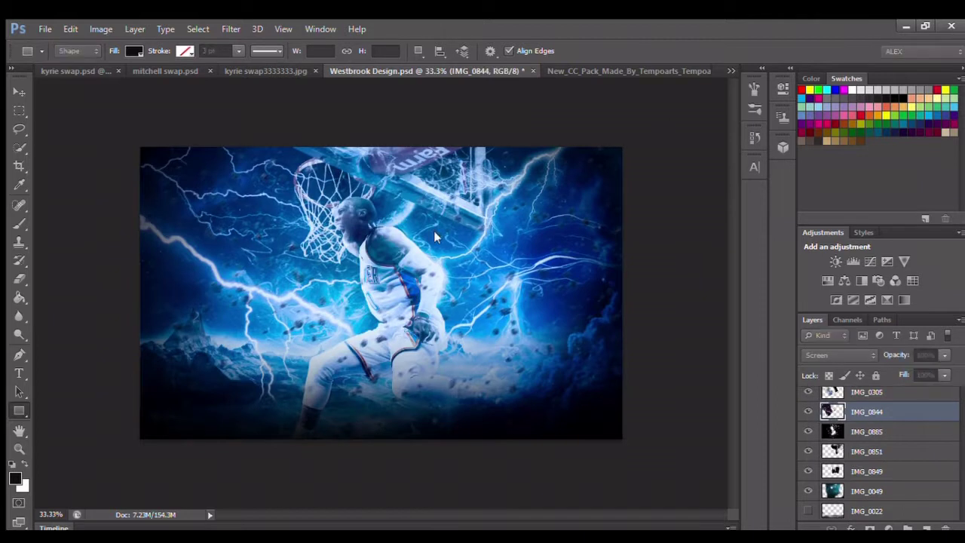
drag(433, 231, 294, 181)
key(ctrl+t)
drag(153, 300, 143, 324)
key(Return)
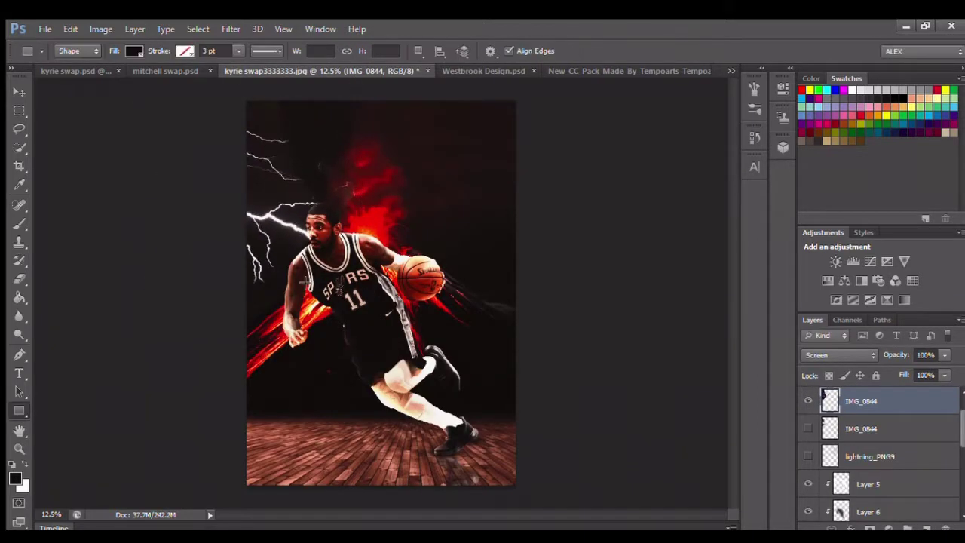
key(e)
scroll(887, 421, up, 1)
scroll(887, 421, up, 1)
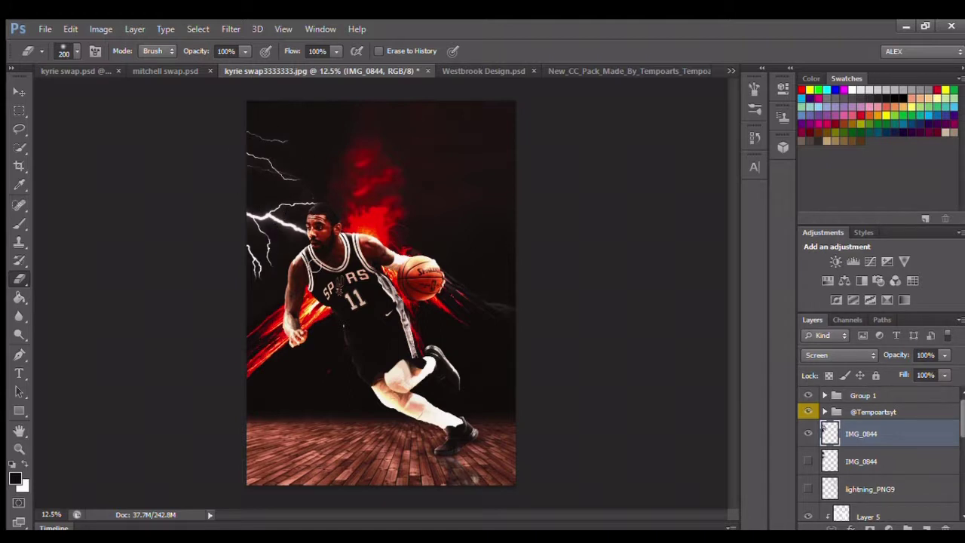
key(bracketright)
key(bracketright)
key(bracketright)
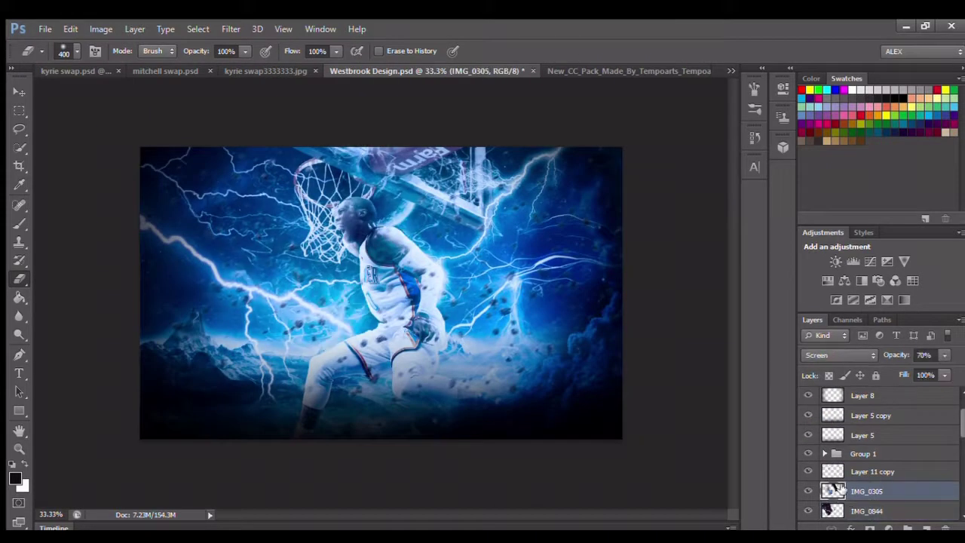
scroll(839, 489, down, 1)
scroll(840, 467, down, 2)
Step: Add the Layer 11 copy spark layer, scaled up, at 75% opacity
click(873, 412)
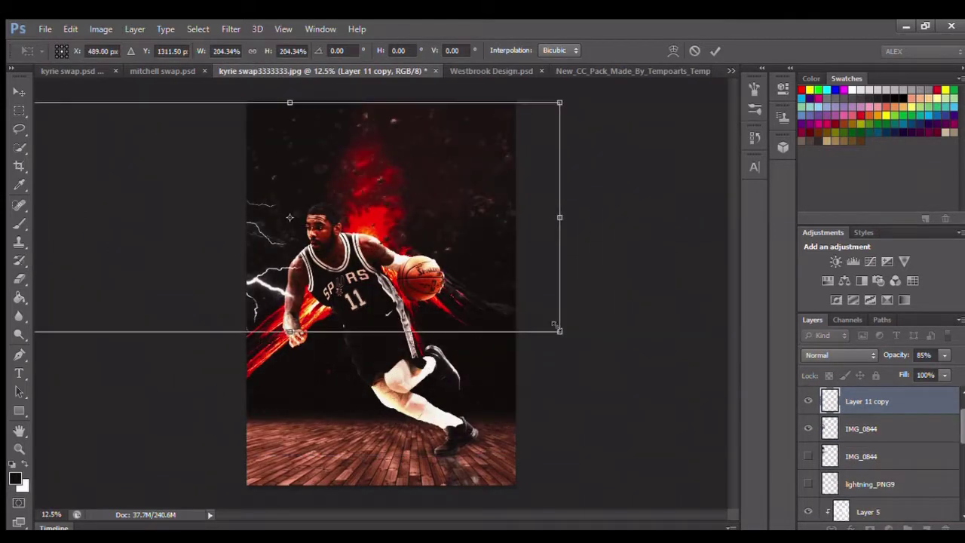
drag(560, 332, 708, 501)
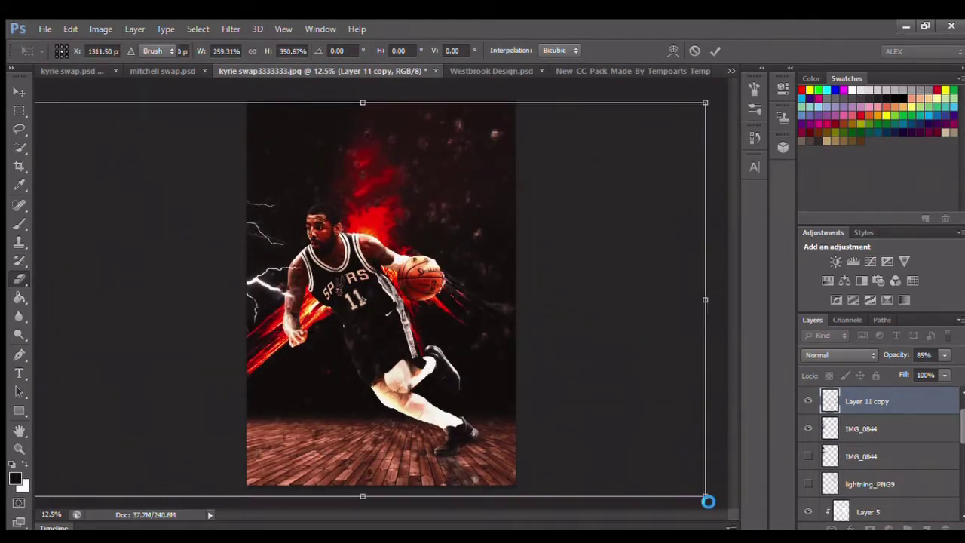
key(Return)
key(bracketright)
key(bracketright)
key(bracketright)
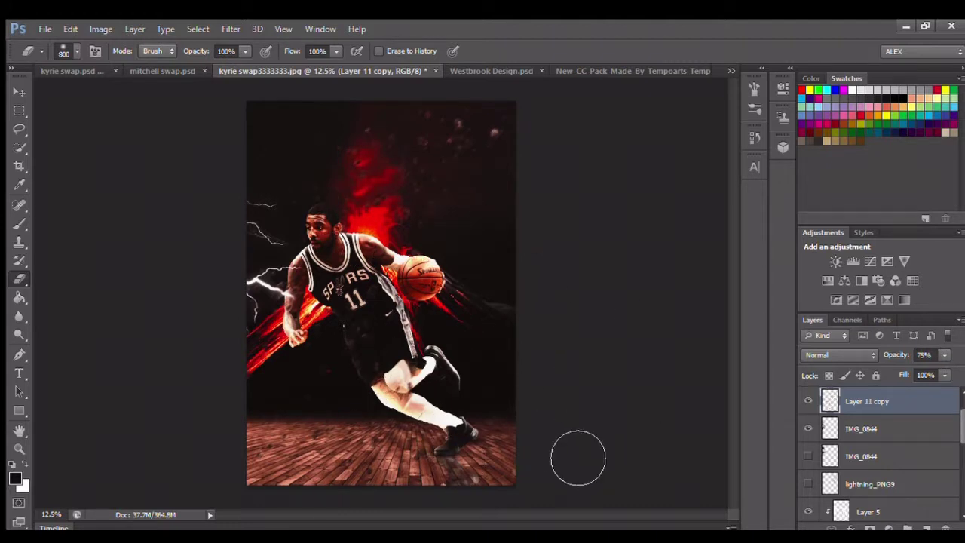
key(ctrl+Tab)
Step: Bring the IMG_0851 lightning into Kyrie beside the basketball and lower its opacity
scroll(808, 478, down, 3)
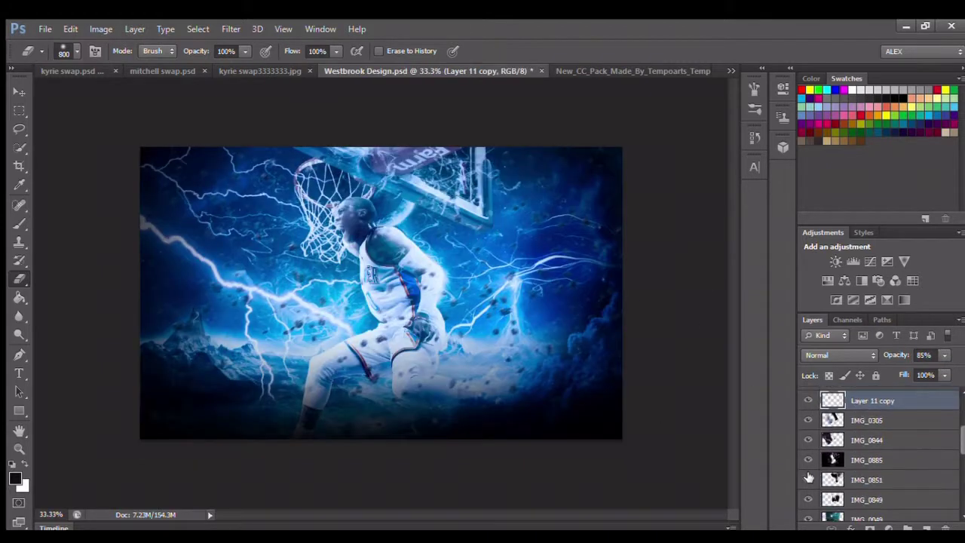
drag(867, 479, 453, 211)
key(ctrl+t)
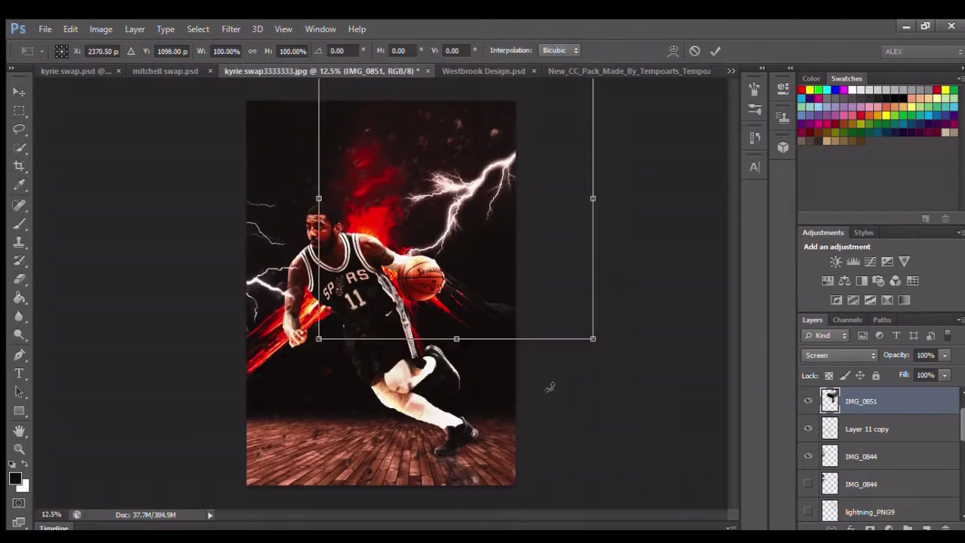
drag(483, 301, 490, 385)
key(Return)
key(e)
drag(944, 355, 908, 367)
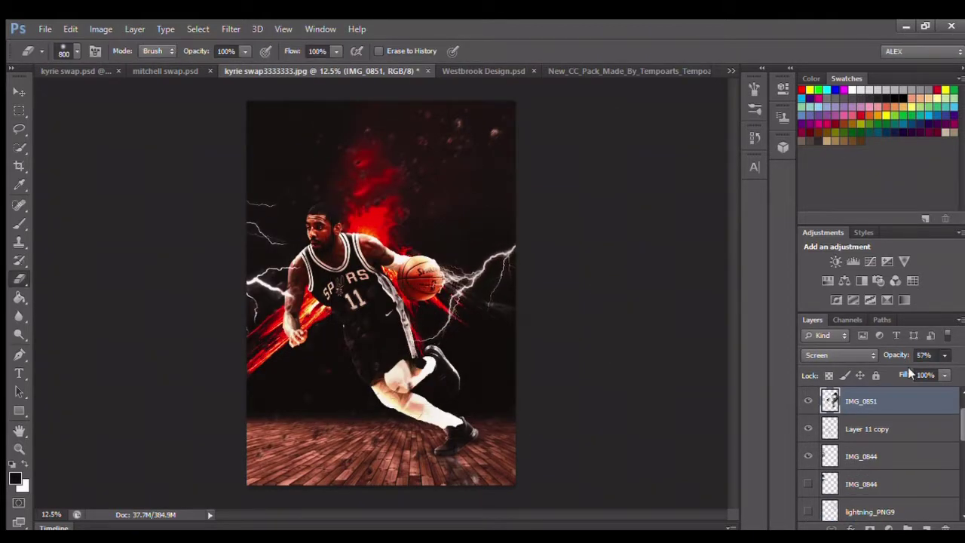
Step: Hide the left IMG_0844 lightning and resize the IMG_0851 bolt
scroll(867, 445, up, 1)
click(808, 473)
click(890, 445)
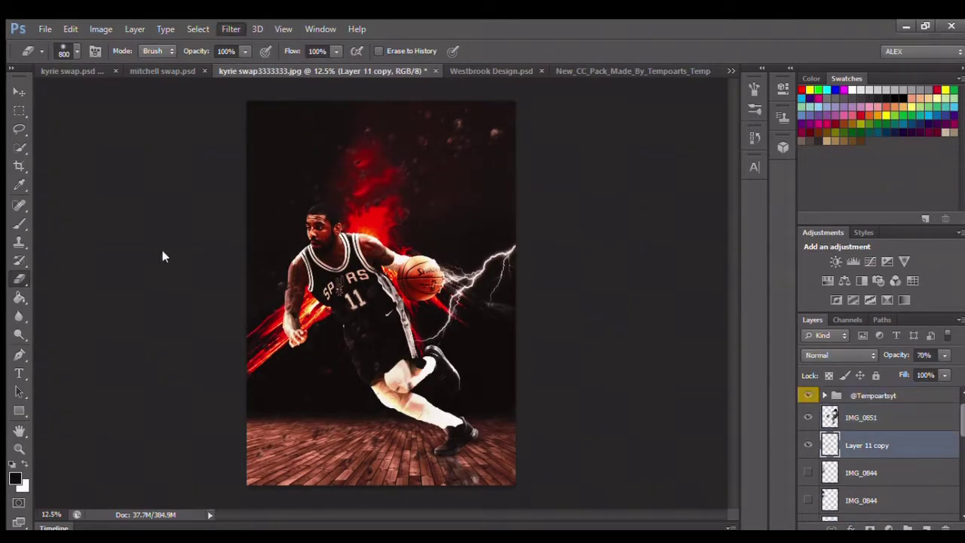
key(space)
key(e)
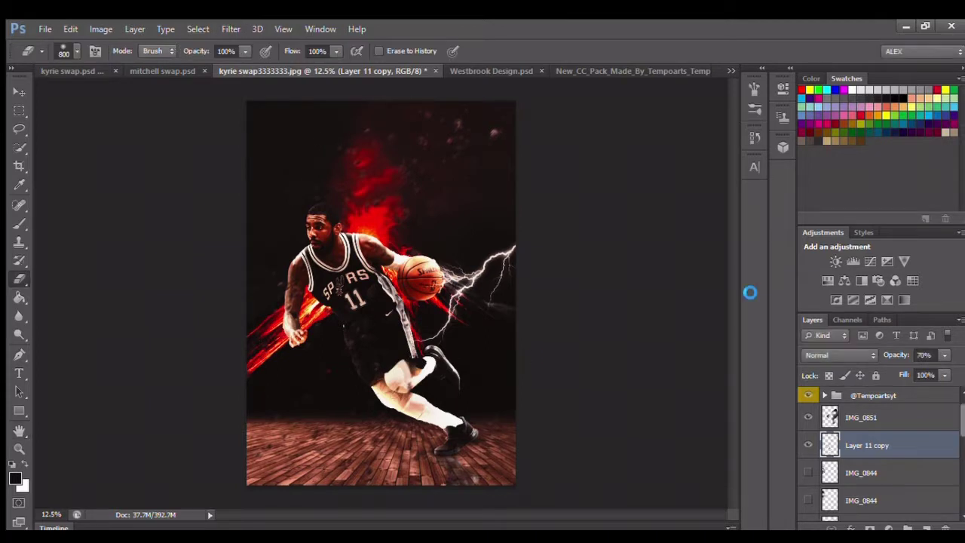
click(865, 429)
key(ctrl+t)
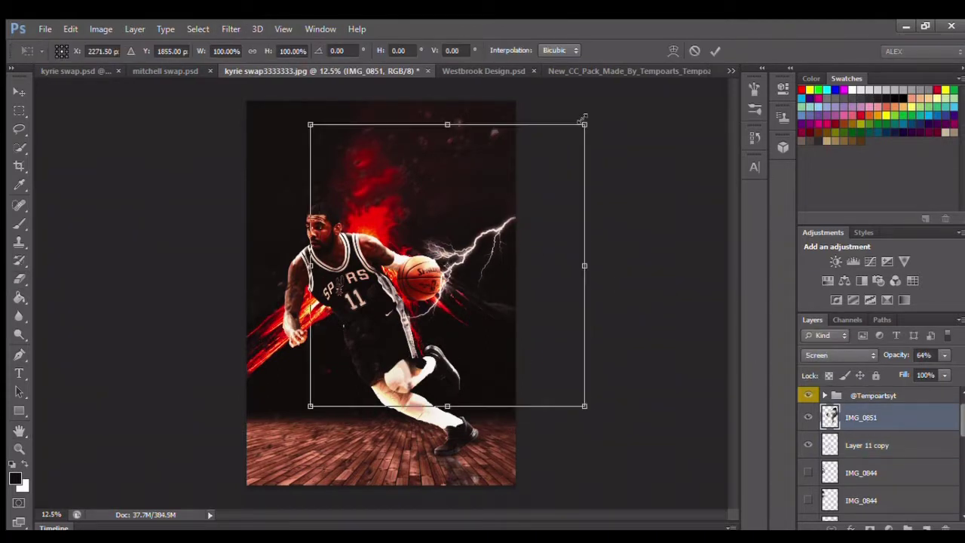
key(Return)
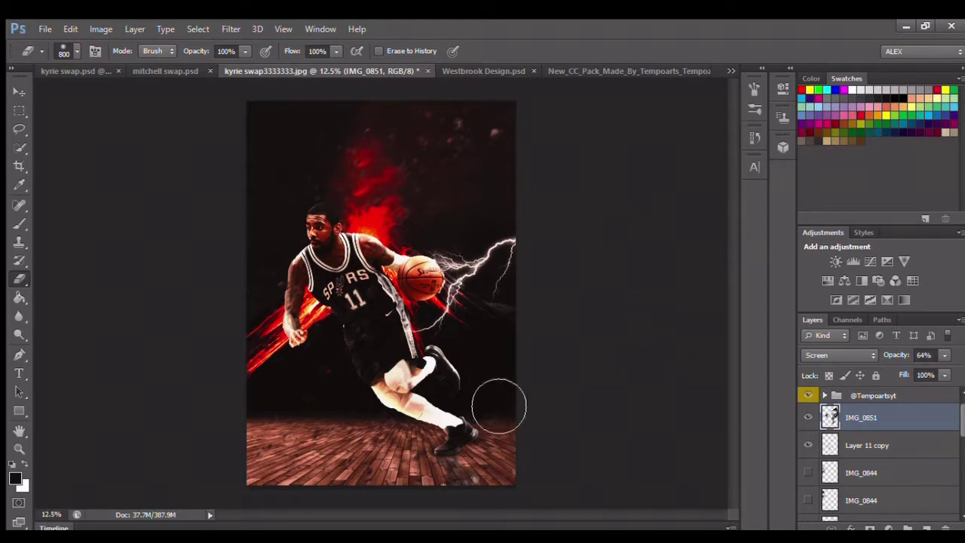
click(875, 395)
scroll(845, 407, up, 1)
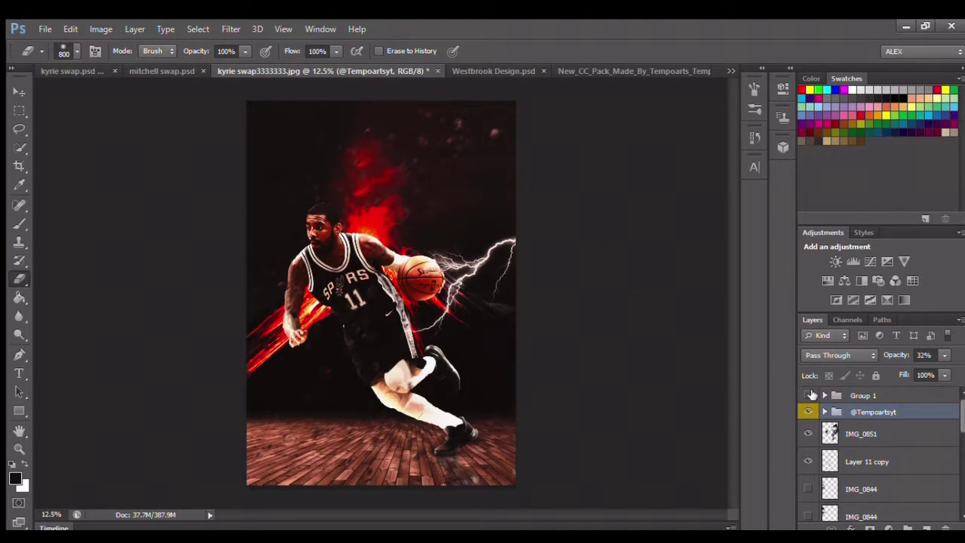
Step: Add a Hue/Saturation adjustment layer in Screen blend mode and compare it on and off
click(828, 281)
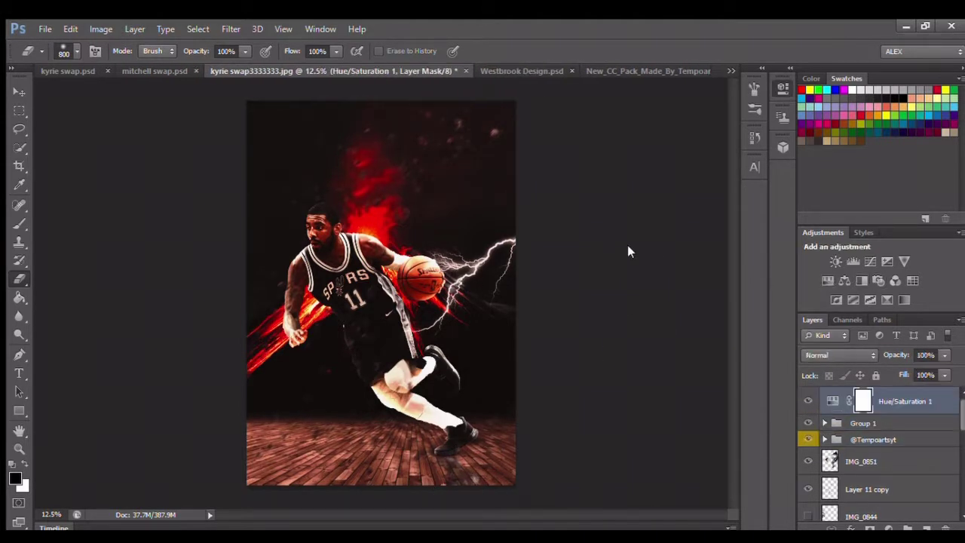
key(alt+shift+s)
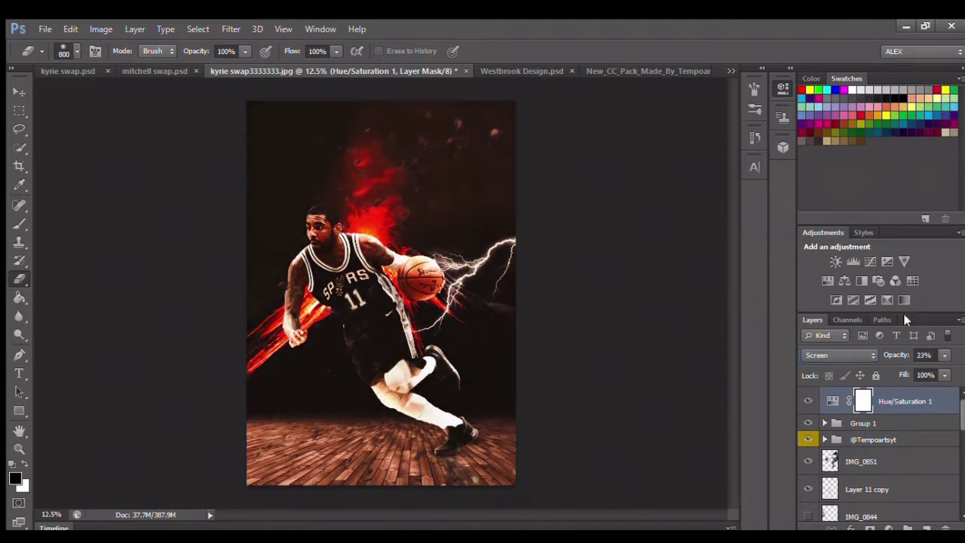
click(808, 401)
scroll(833, 407, down, 4)
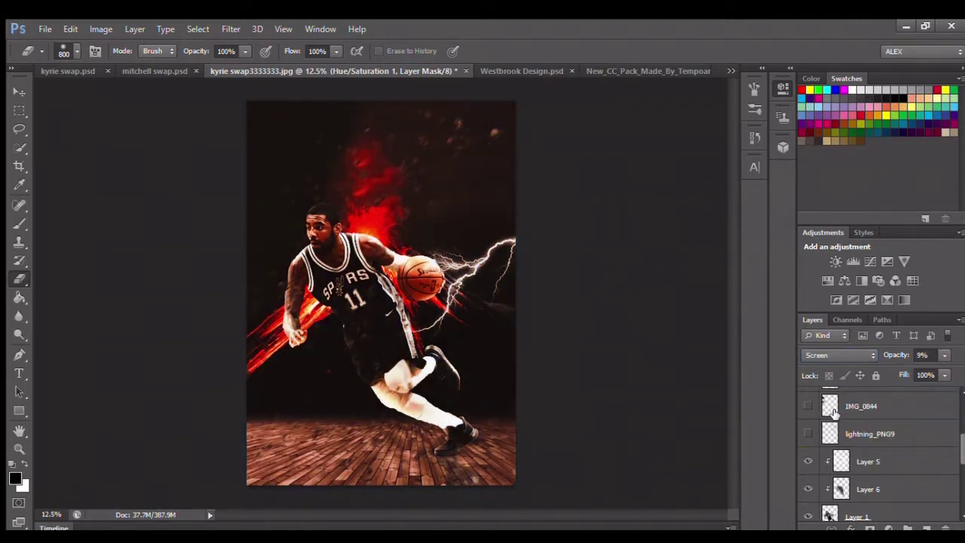
Step: Inspect the Westbrook Design reference with its IMG_0022 layer hidden
click(522, 70)
click(807, 471)
scroll(811, 491, down, 3)
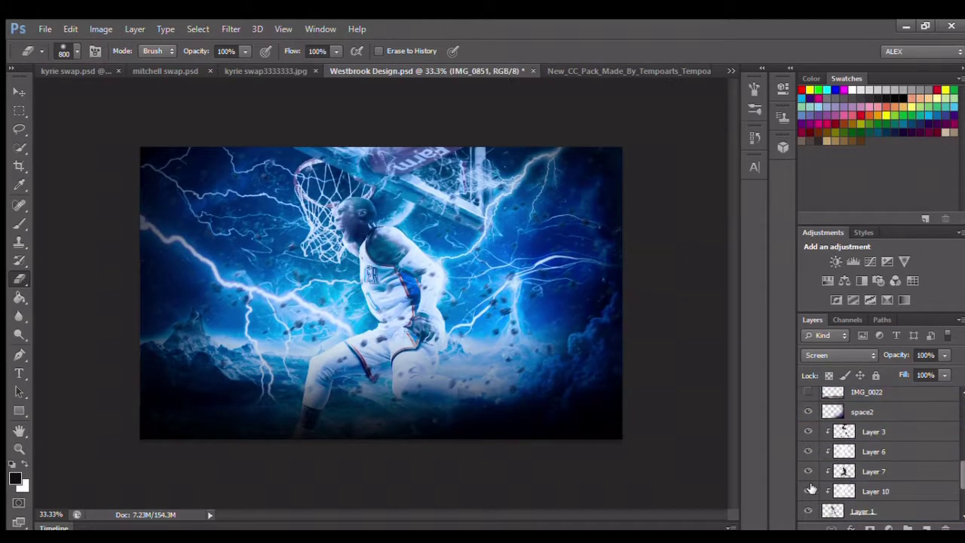
scroll(811, 492, down, 3)
key(ctrl+shift+Tab)
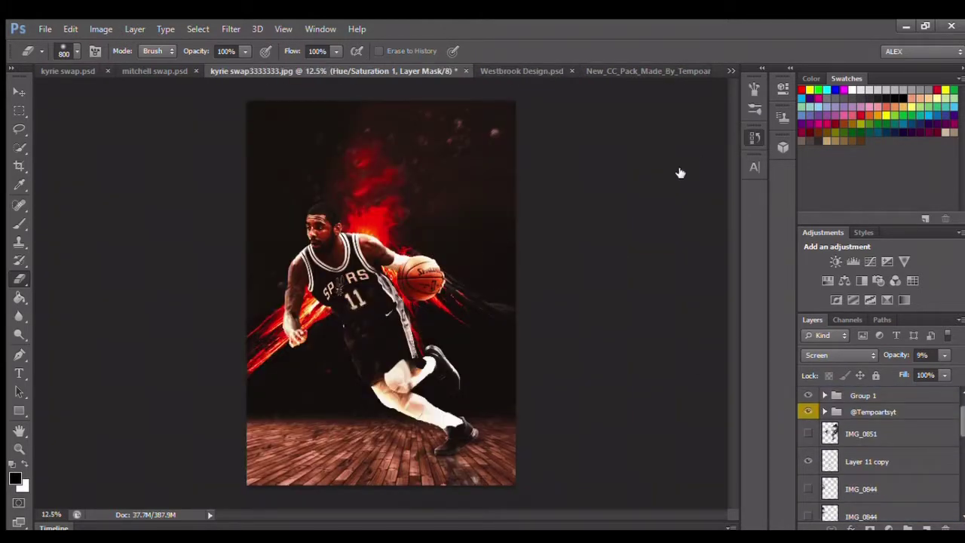
Step: Hide the IMG_0844 lightning and touch up the Layer 11 copy sparks with Clone Stamp
key(alt+bracketleft)
key(alt+bracketleft)
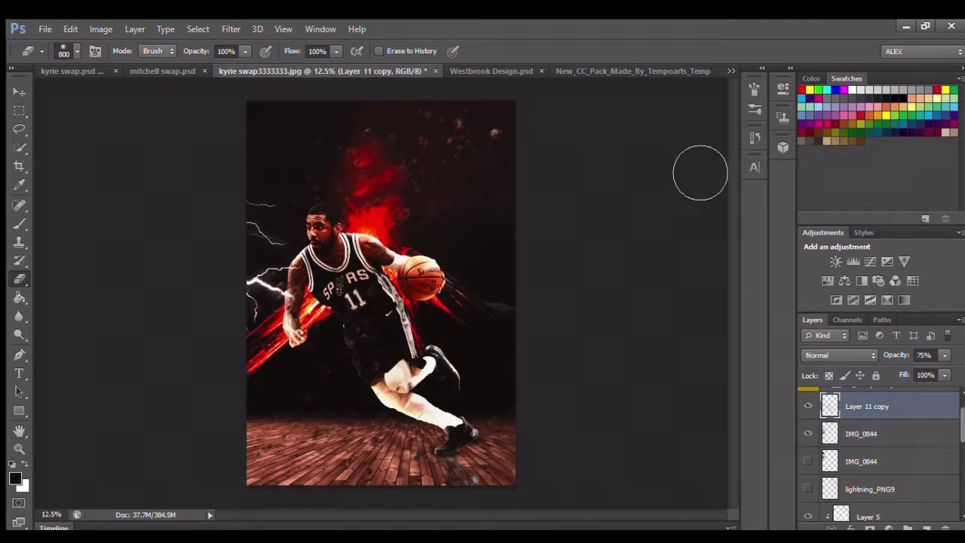
click(808, 460)
click(859, 461)
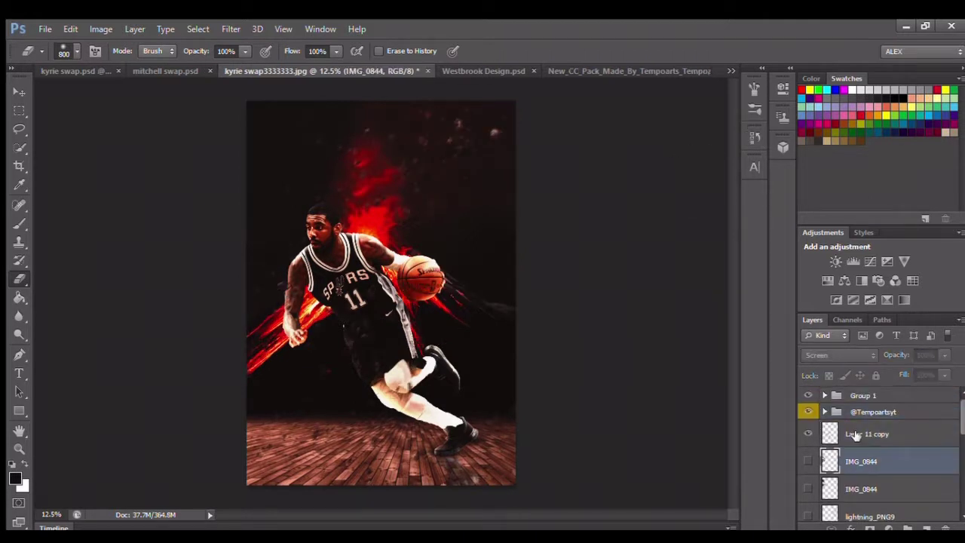
click(854, 435)
key(s)
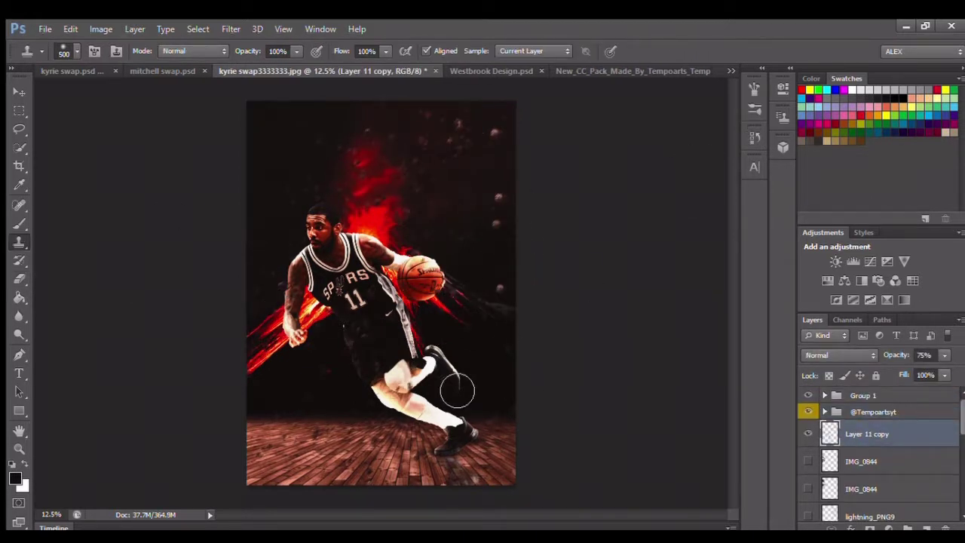